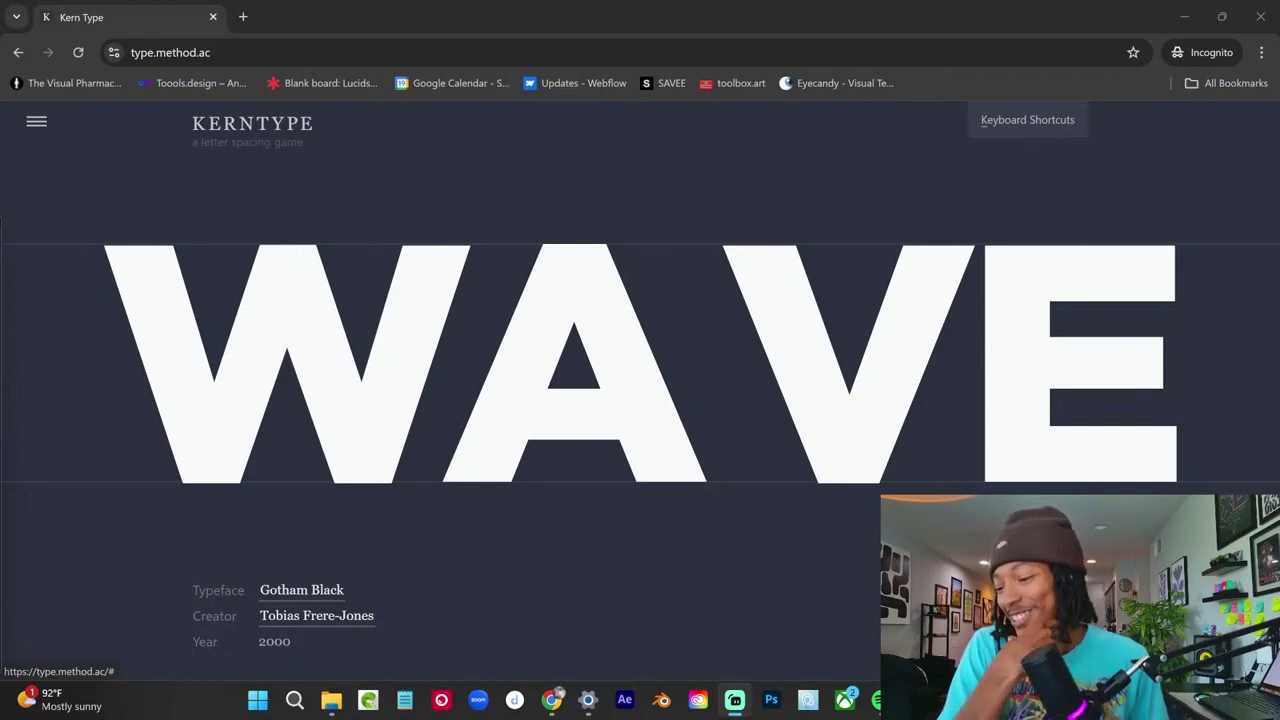
- Submit the WAVE spacing for its 0/100 score and load the Garamond 'Type' puzzle
{"action": "left_click", "coordinate": [1040, 600]}
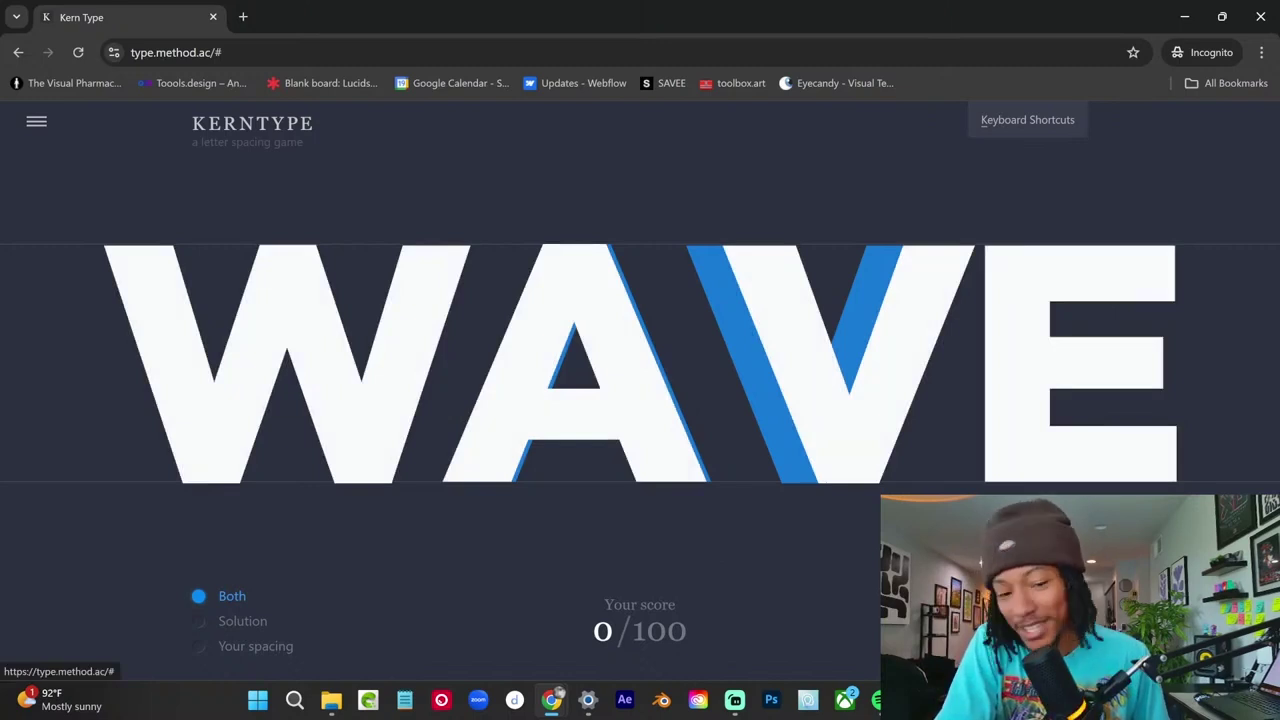
{"action": "key", "text": "Return"}
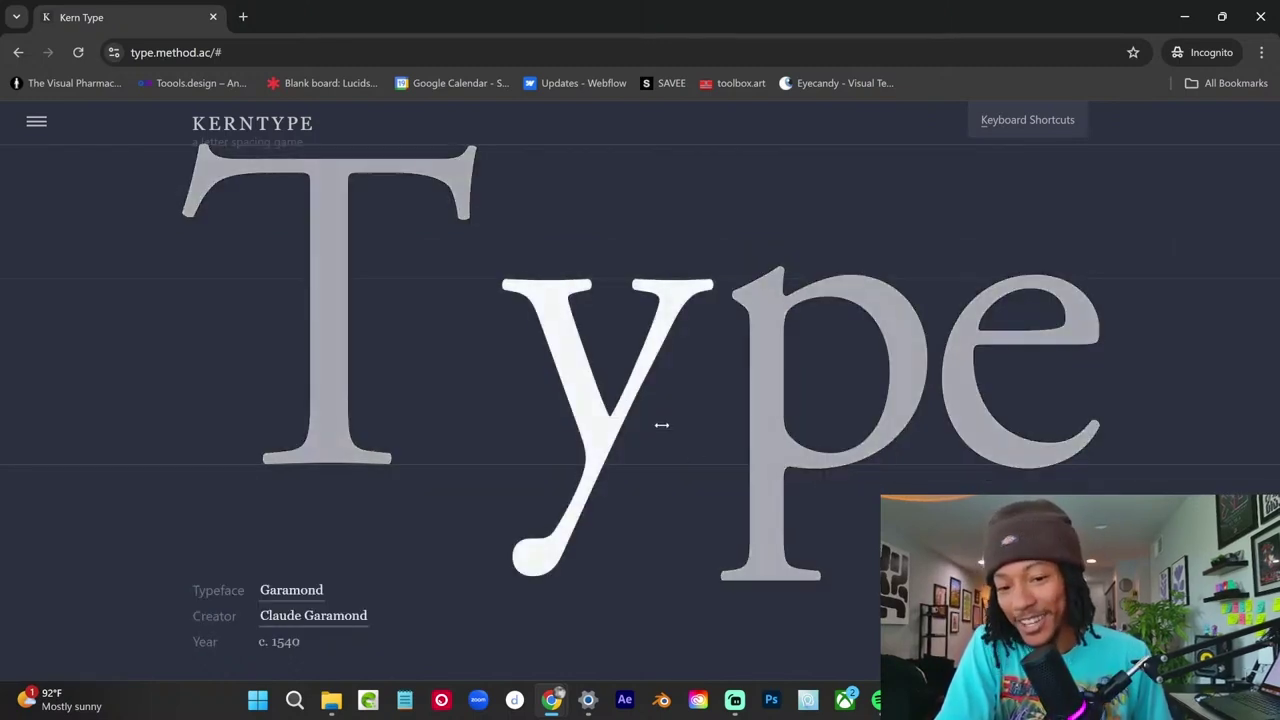
- Tighten the y toward the T and shift the p slightly left toward the y
{"action": "left_click_drag", "start_coordinate": [604, 382], "coordinate": [548, 372]}
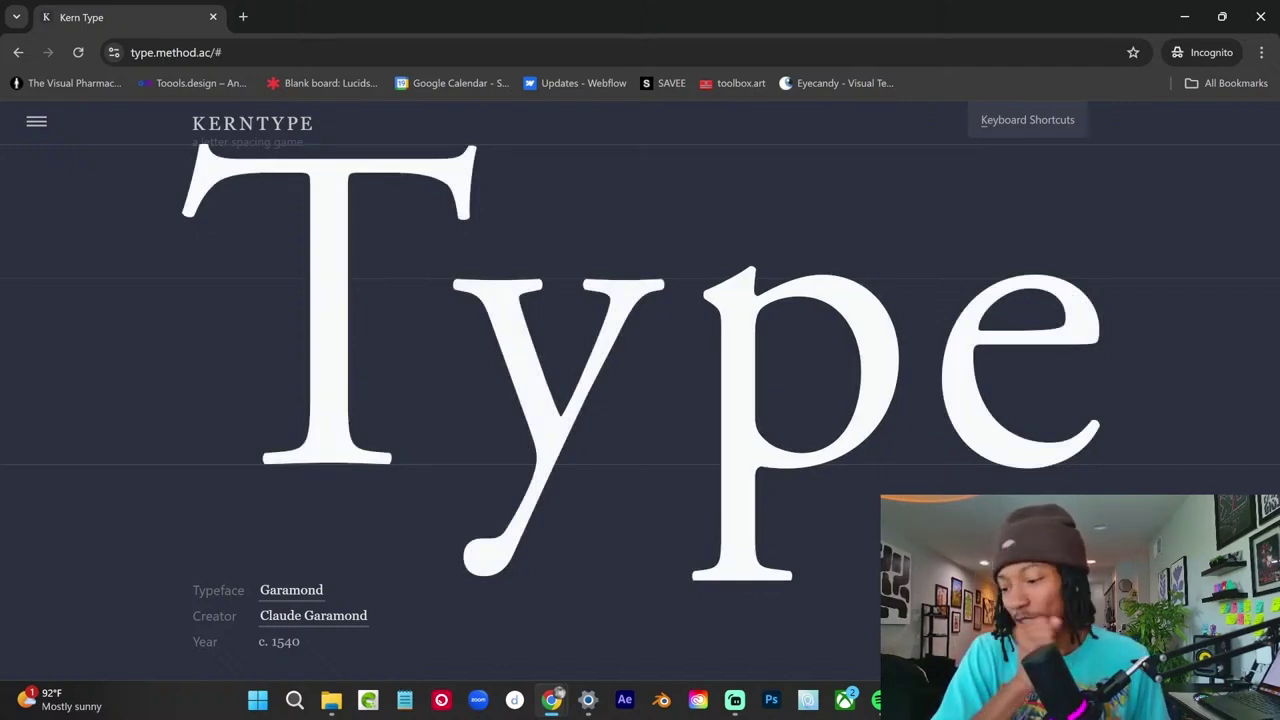
{"action": "left_click", "coordinate": [532, 380]}
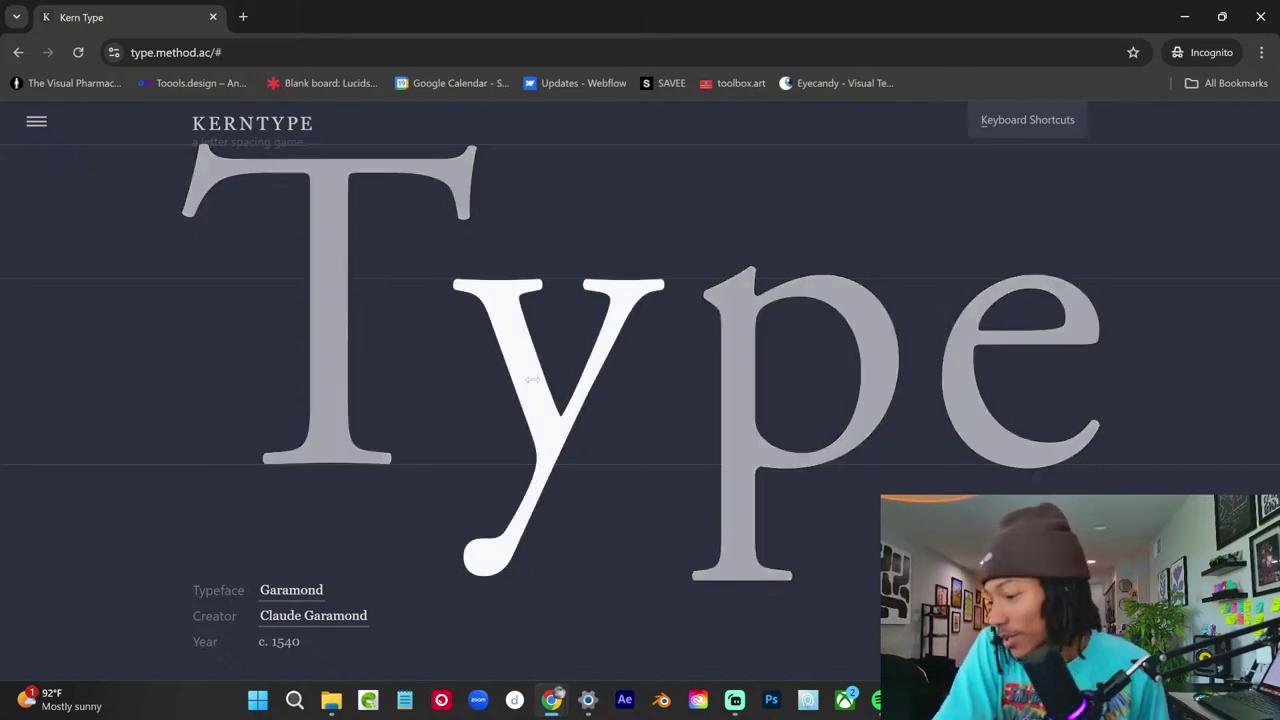
{"action": "left_click_drag", "start_coordinate": [532, 380], "coordinate": [502, 390]}
{"action": "left_click", "coordinate": [722, 376]}
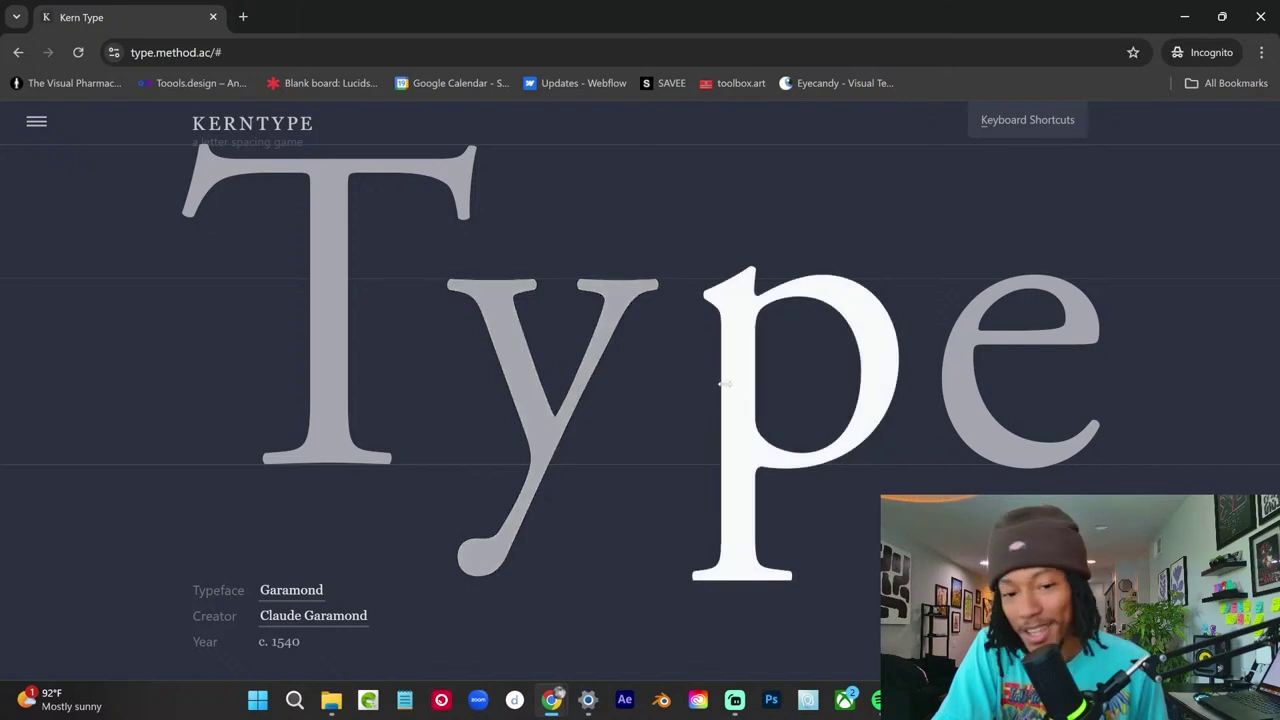
{"action": "left_click_drag", "start_coordinate": [722, 376], "coordinate": [718, 381]}
- Nudge the y and p a few more pixels left, score Type 59/100, and advance to YVES
{"action": "left_click", "coordinate": [563, 380]}
{"action": "left_click_drag", "start_coordinate": [563, 380], "coordinate": [531, 386]}
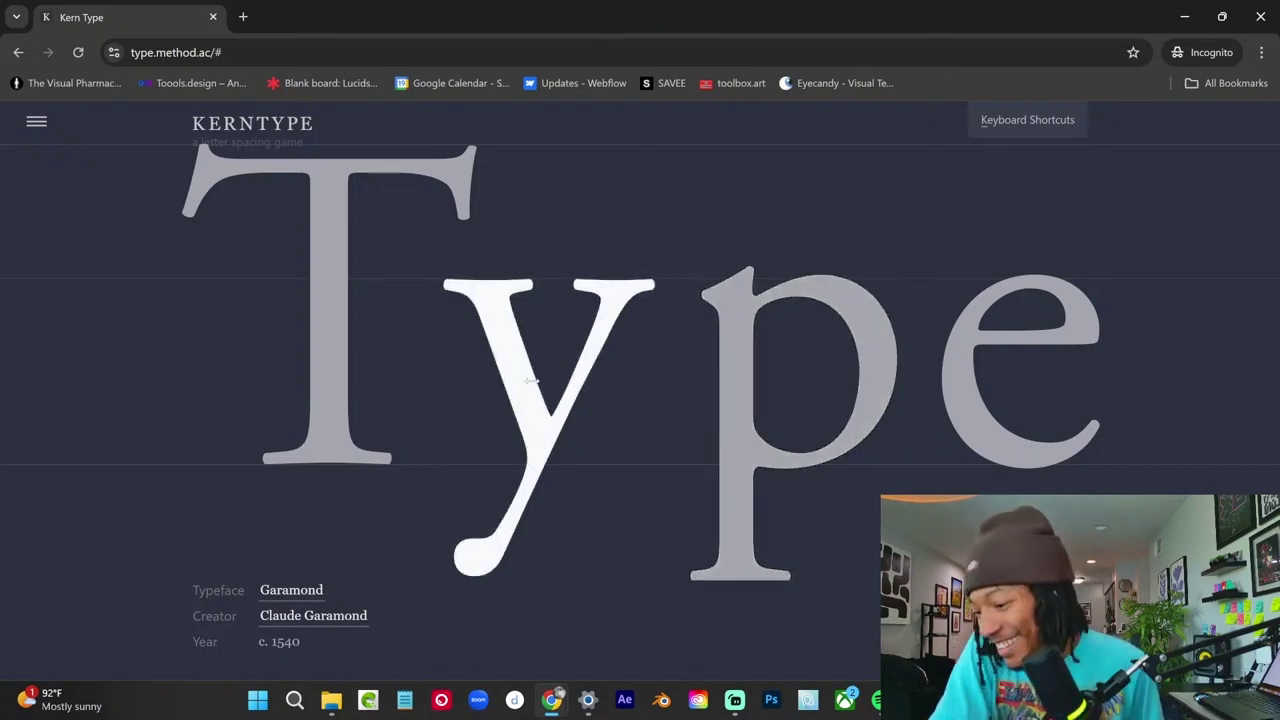
{"action": "left_click", "coordinate": [766, 374]}
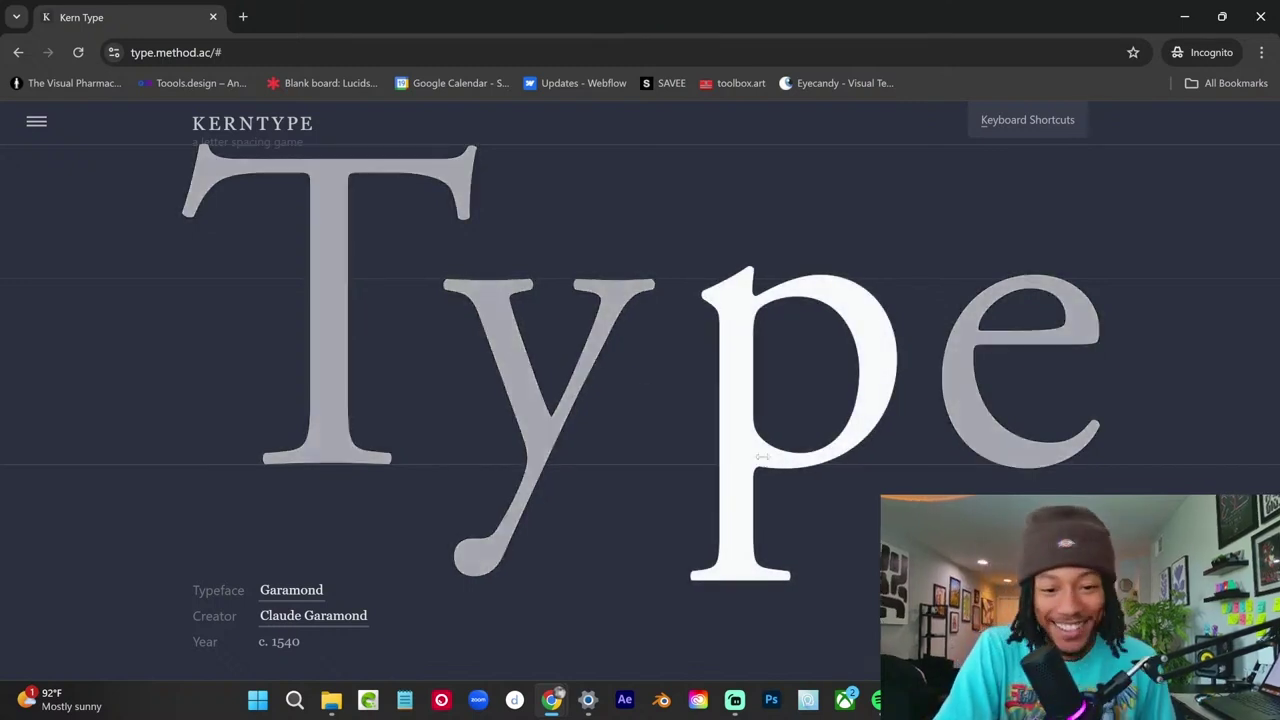
{"action": "left_click_drag", "start_coordinate": [761, 452], "coordinate": [746, 386]}
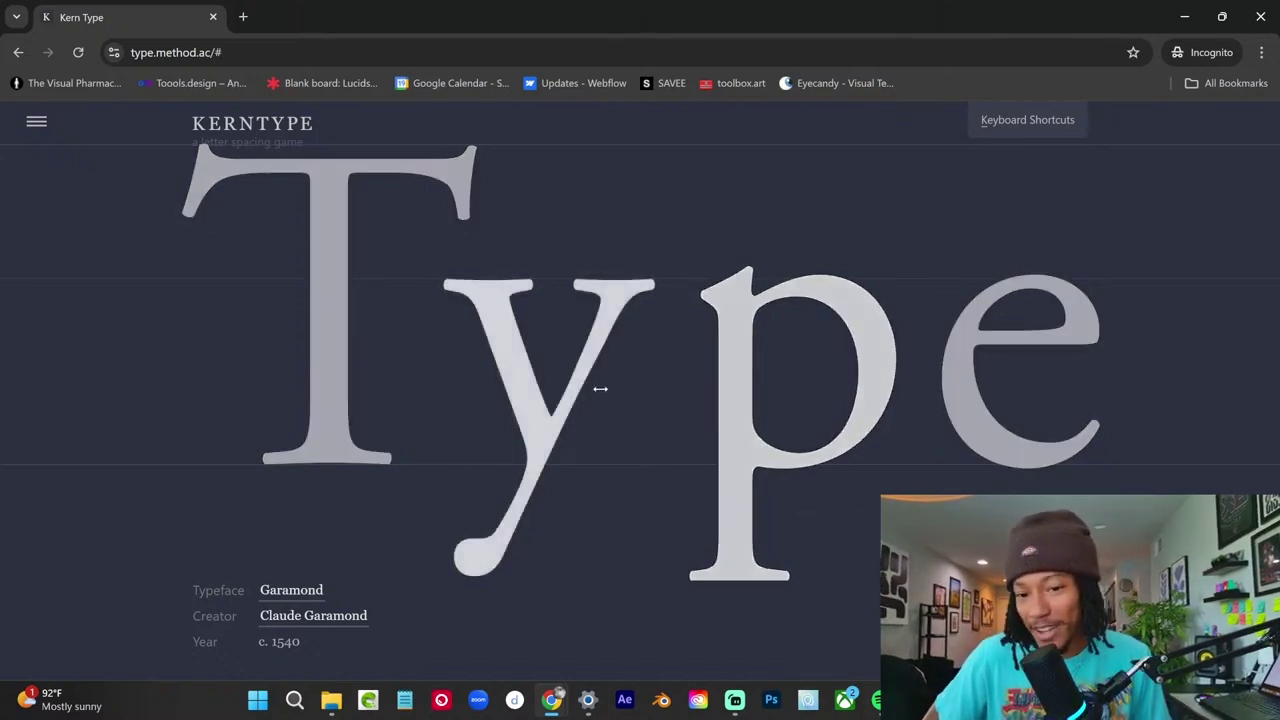
{"action": "key", "text": "Return"}
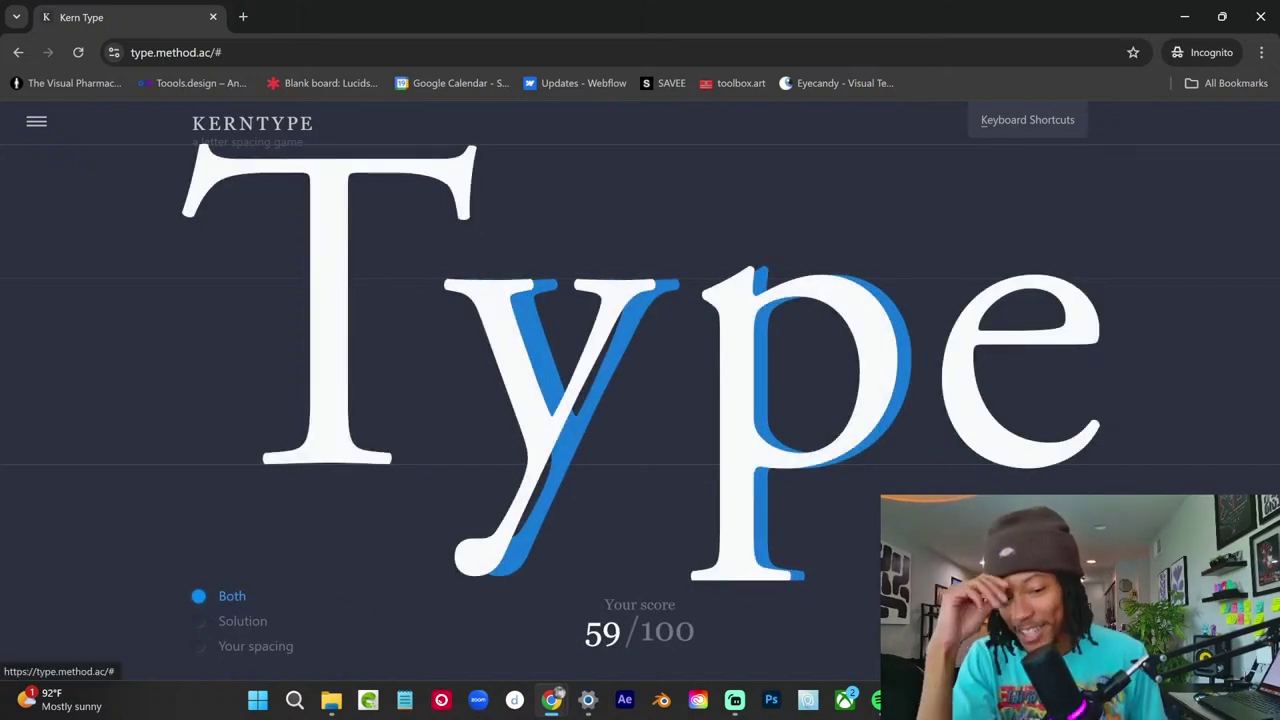
{"action": "key", "text": "Return"}
- Pull the V of YVES far left toward the Y and tuck the E a few pixels toward the V
{"action": "left_click_drag", "start_coordinate": [633, 405], "coordinate": [538, 390]}
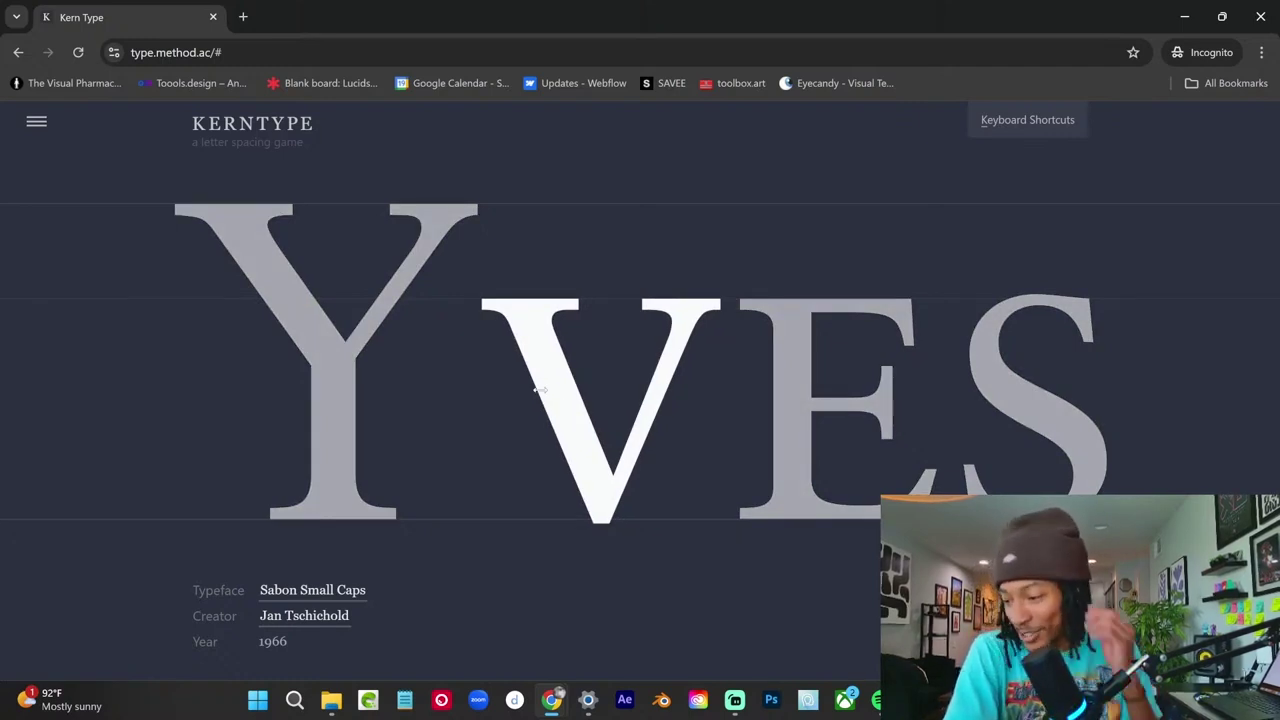
{"action": "left_click_drag", "start_coordinate": [538, 390], "coordinate": [521, 348]}
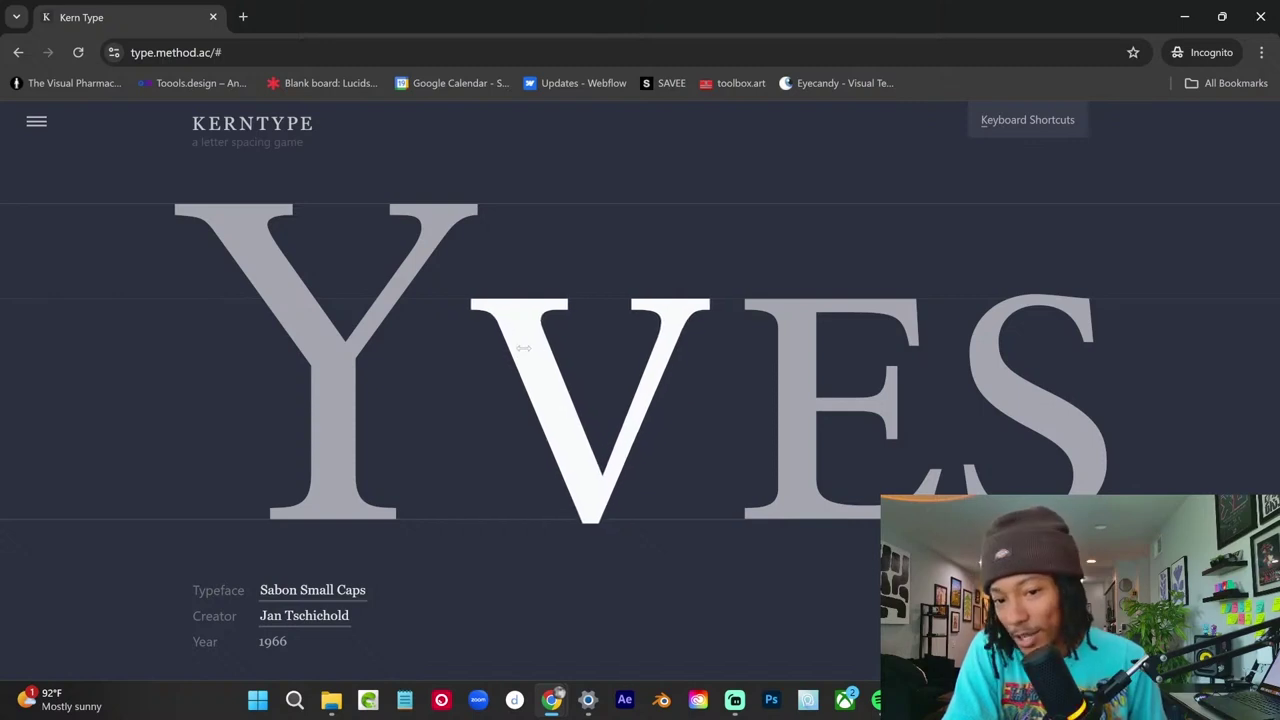
{"action": "left_click", "coordinate": [771, 336]}
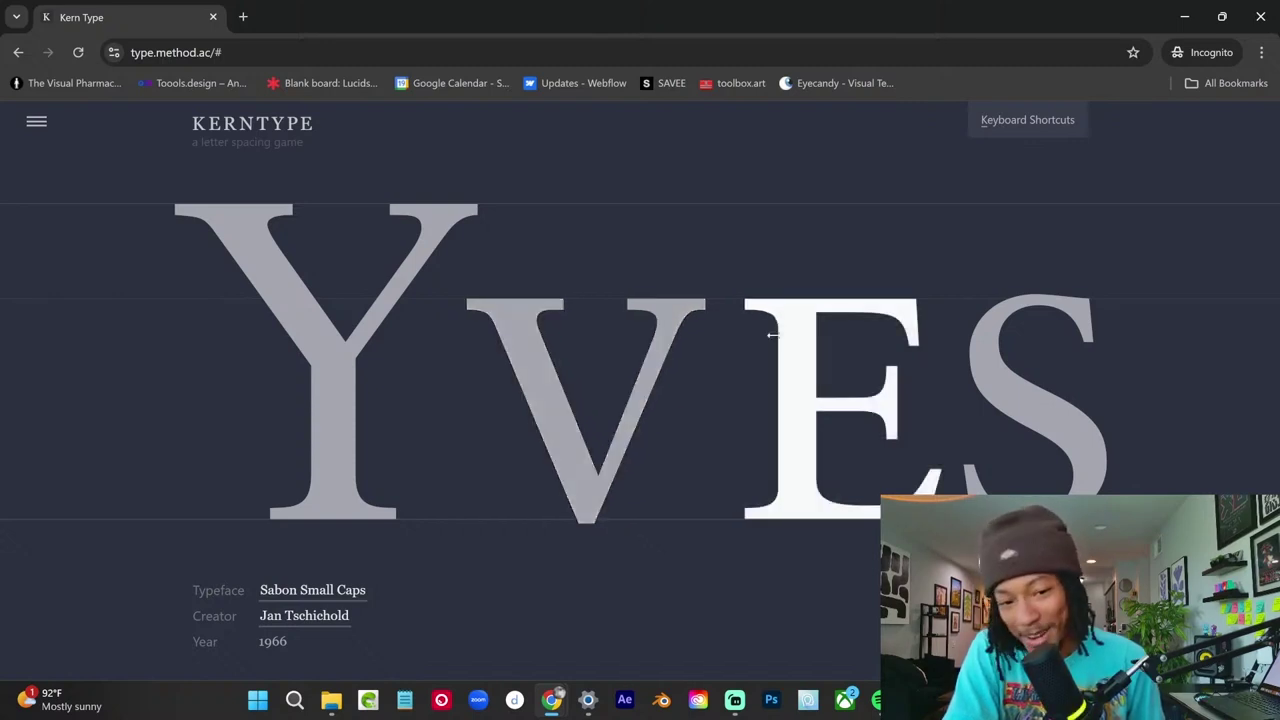
{"action": "left_click_drag", "start_coordinate": [793, 337], "coordinate": [784, 335]}
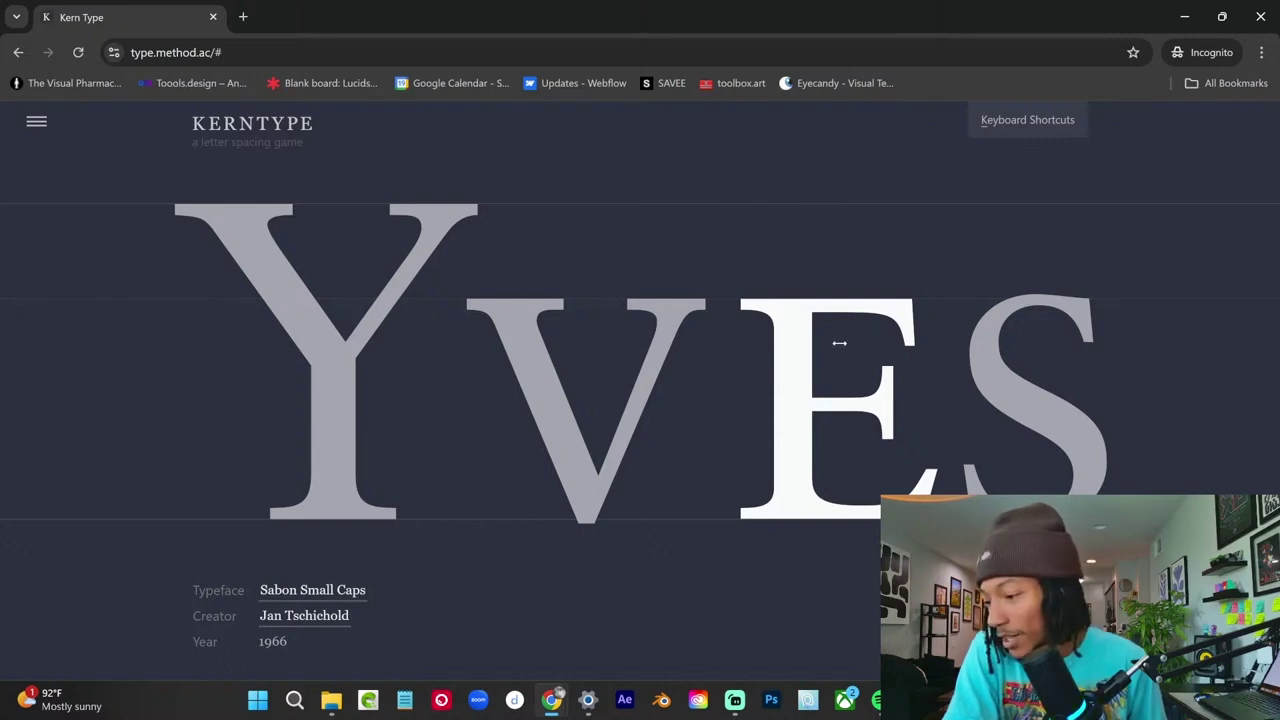
{"action": "left_click_drag", "start_coordinate": [891, 400], "coordinate": [807, 389]}
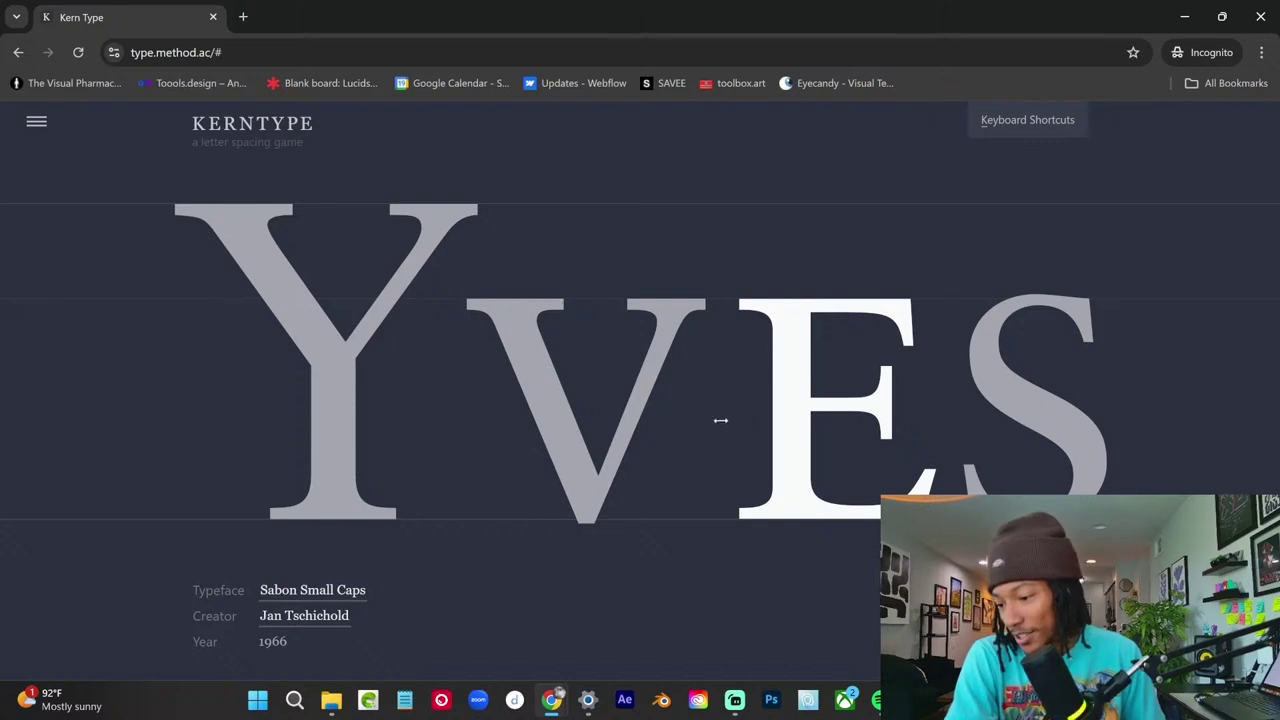
{"action": "left_click_drag", "start_coordinate": [720, 420], "coordinate": [768, 393]}
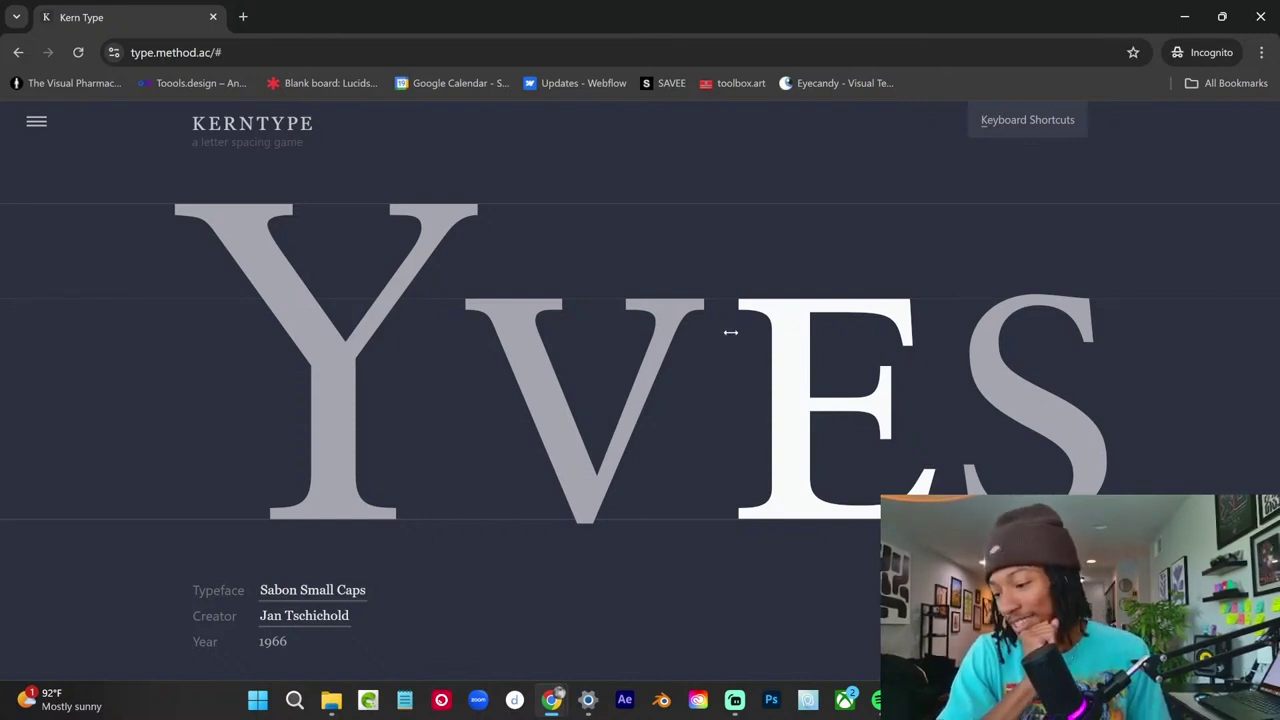
- Nudge the E toward the V and slide the V about 7 px toward the Y
{"action": "left_click", "coordinate": [523, 257]}
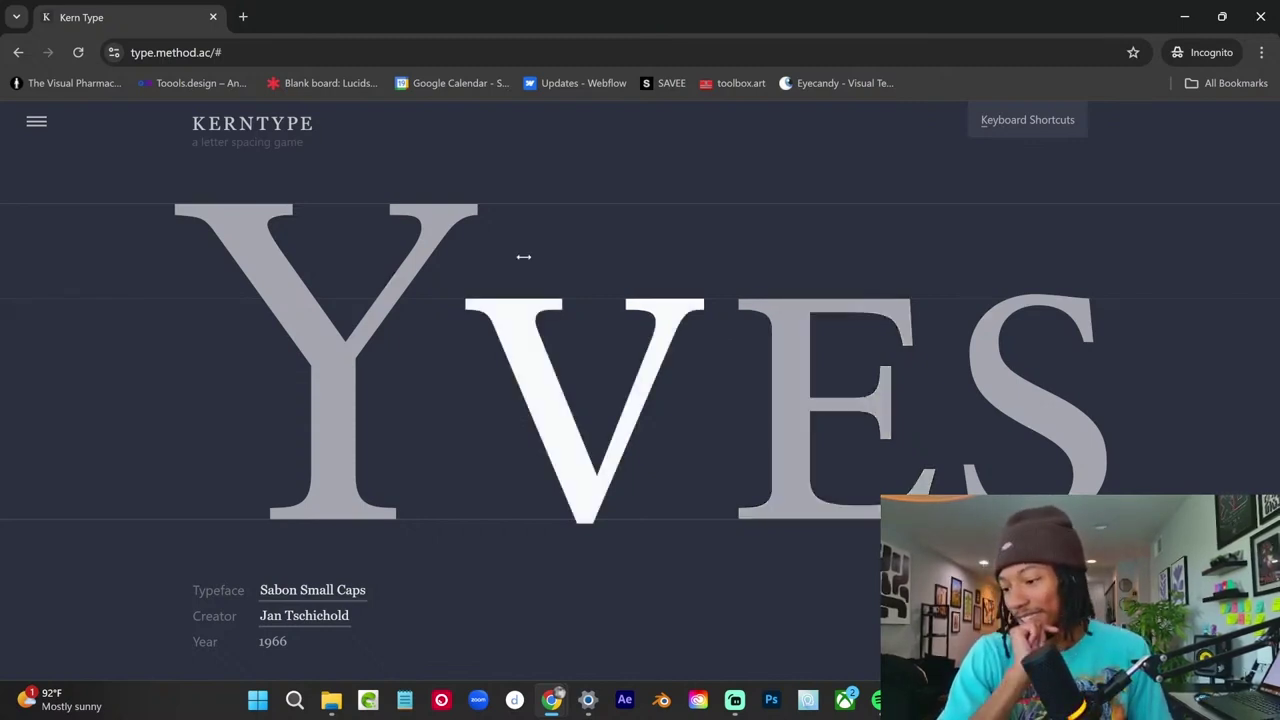
{"action": "left_click", "coordinate": [826, 294]}
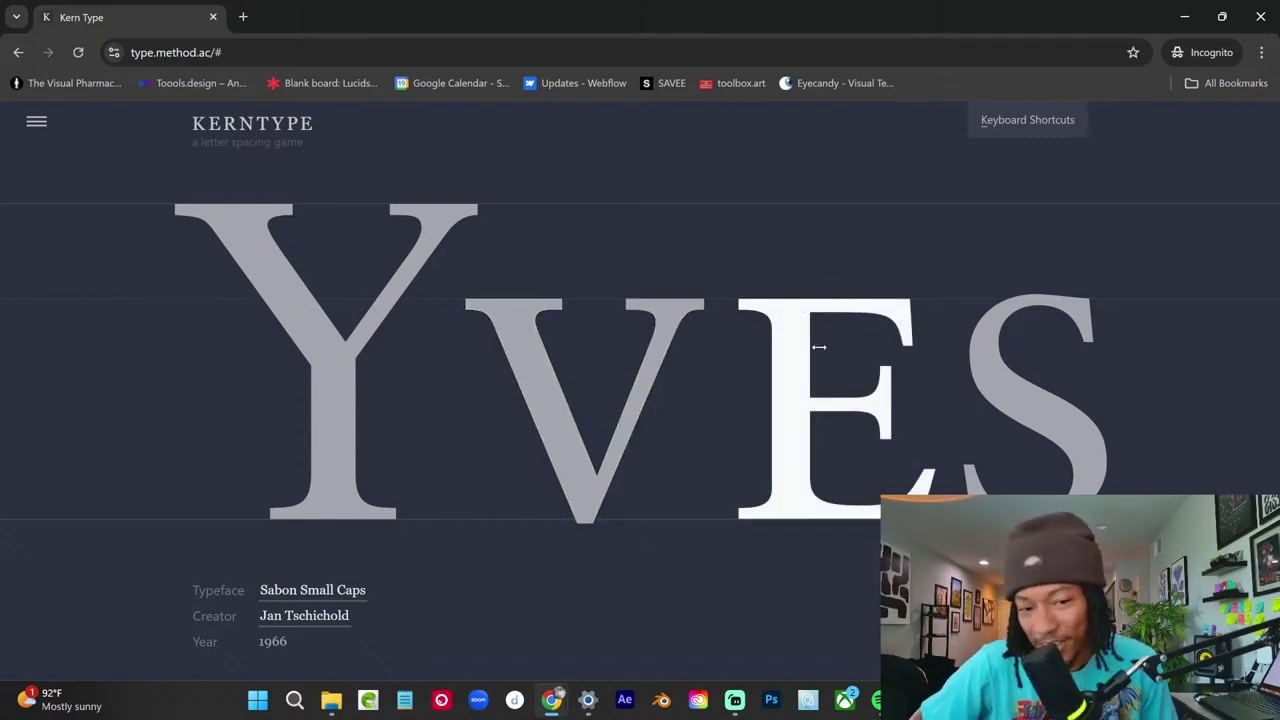
{"action": "key", "text": "Left"}
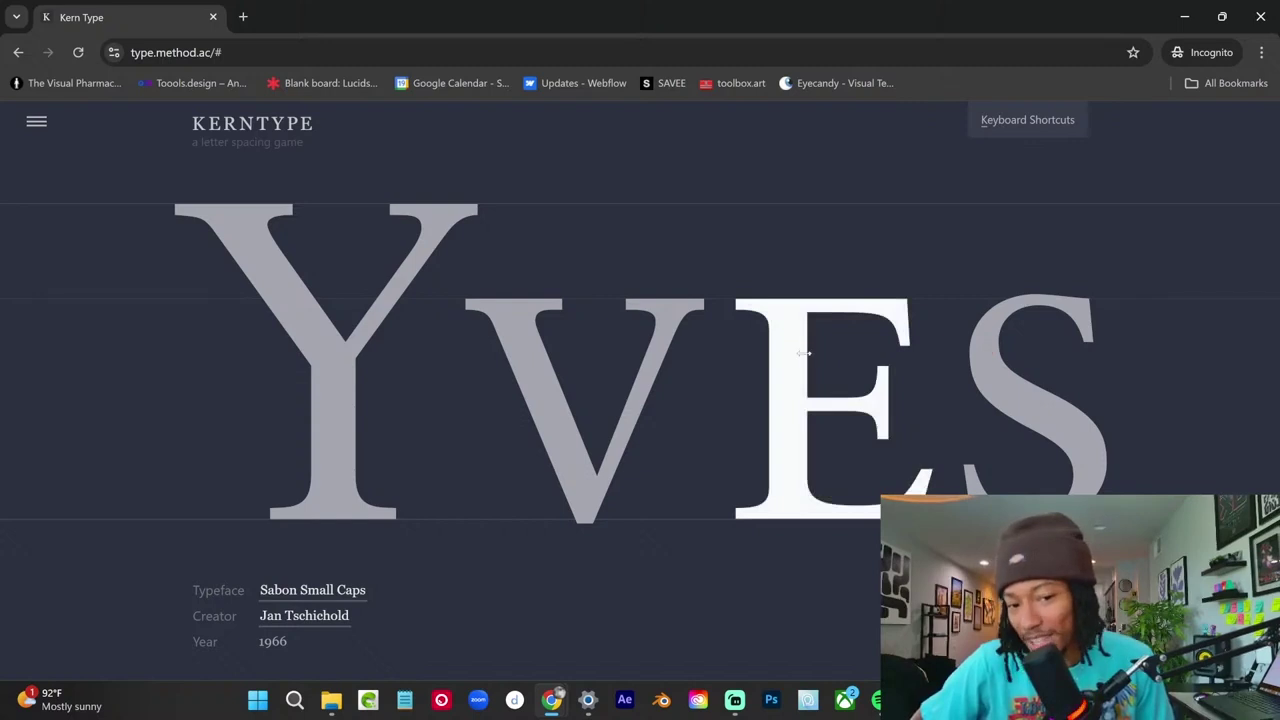
{"action": "left_click_drag", "start_coordinate": [804, 353], "coordinate": [808, 354]}
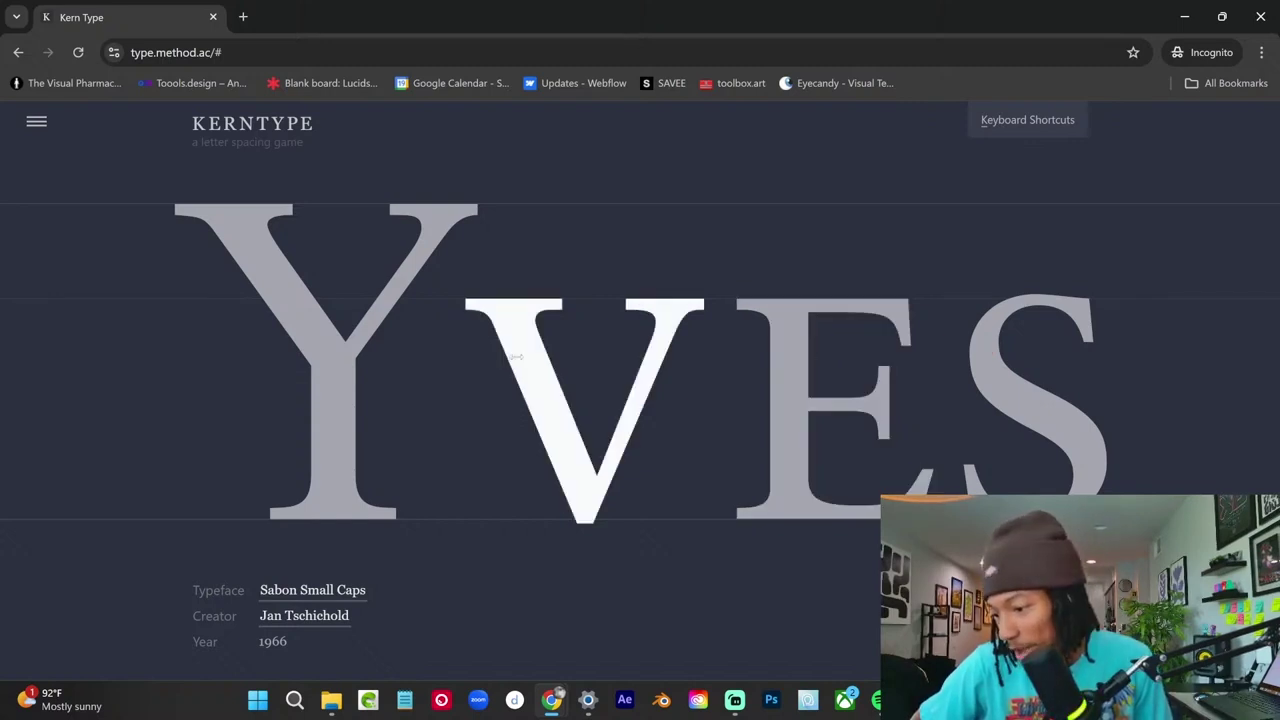
{"action": "left_click_drag", "start_coordinate": [517, 357], "coordinate": [492, 351]}
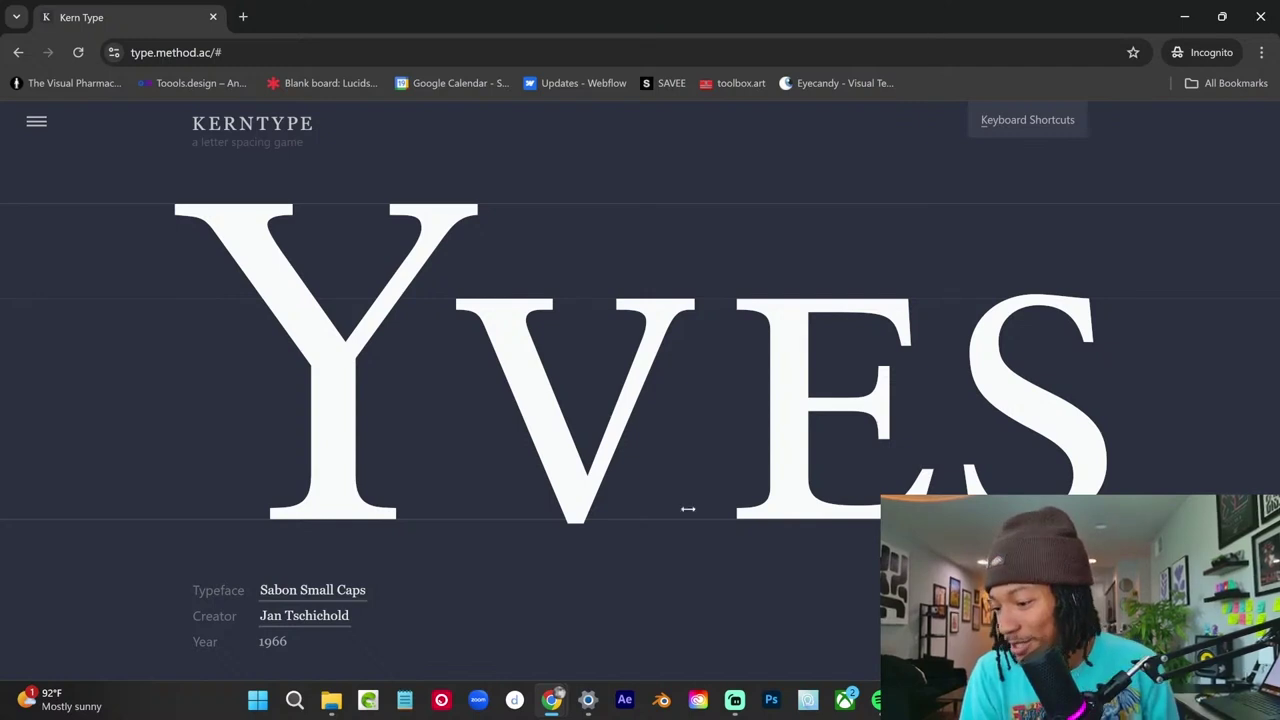
- Nudge the E 3 px toward the V, score YVES 80/100, and advance to holly
{"action": "left_click_drag", "start_coordinate": [789, 449], "coordinate": [786, 449]}
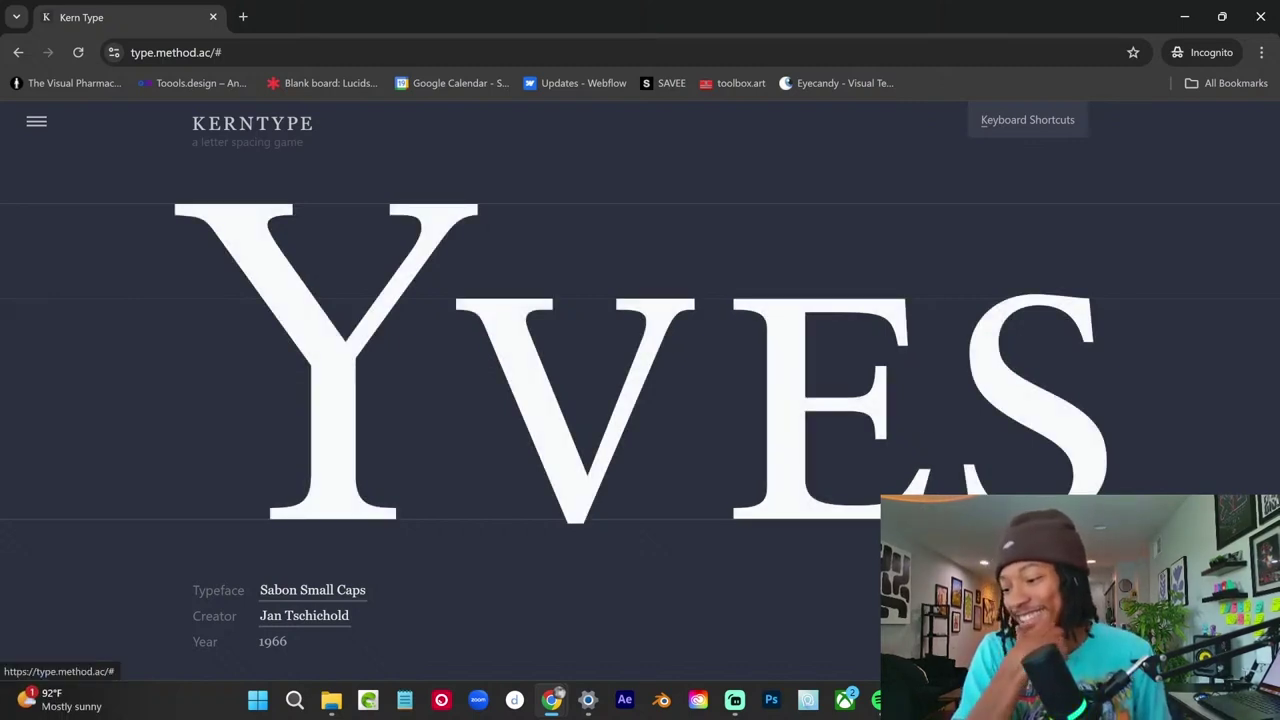
{"action": "key", "text": "Return"}
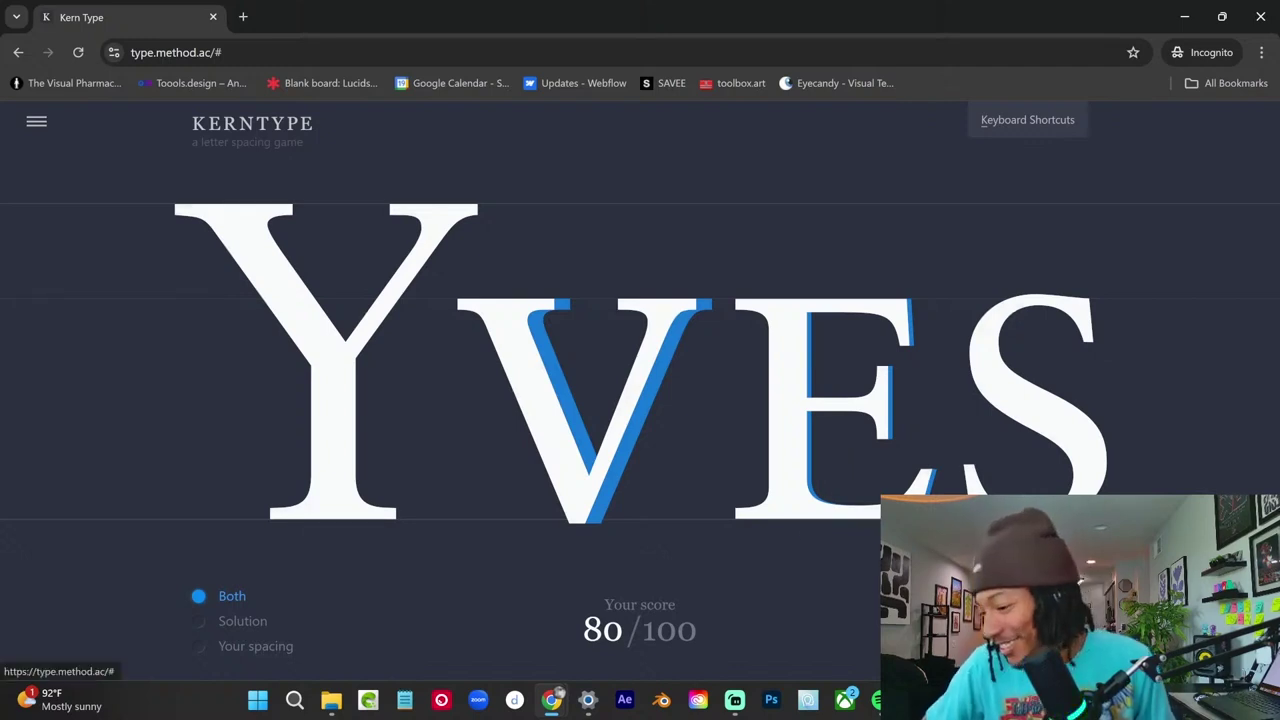
{"action": "key", "text": "Return"}
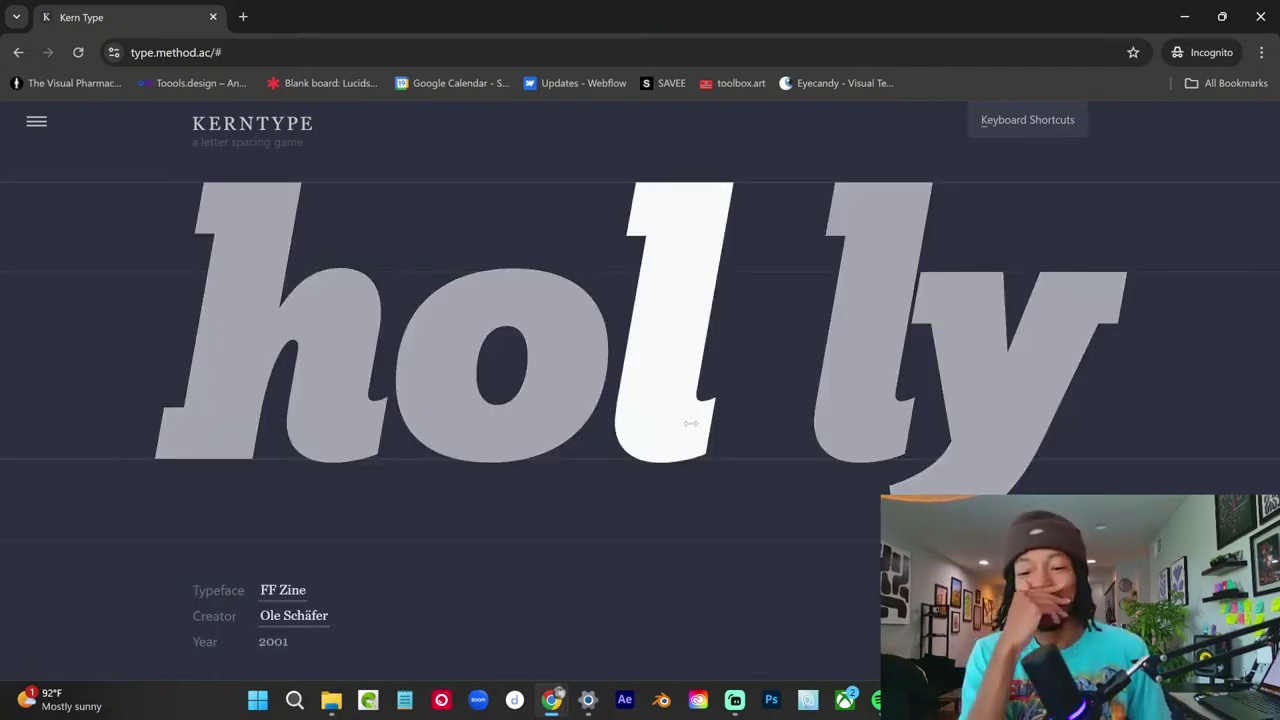
- Reposition both l's of holly, score it a perfect 100/100, and load the Await puzzle
{"action": "left_click_drag", "start_coordinate": [676, 423], "coordinate": [710, 433]}
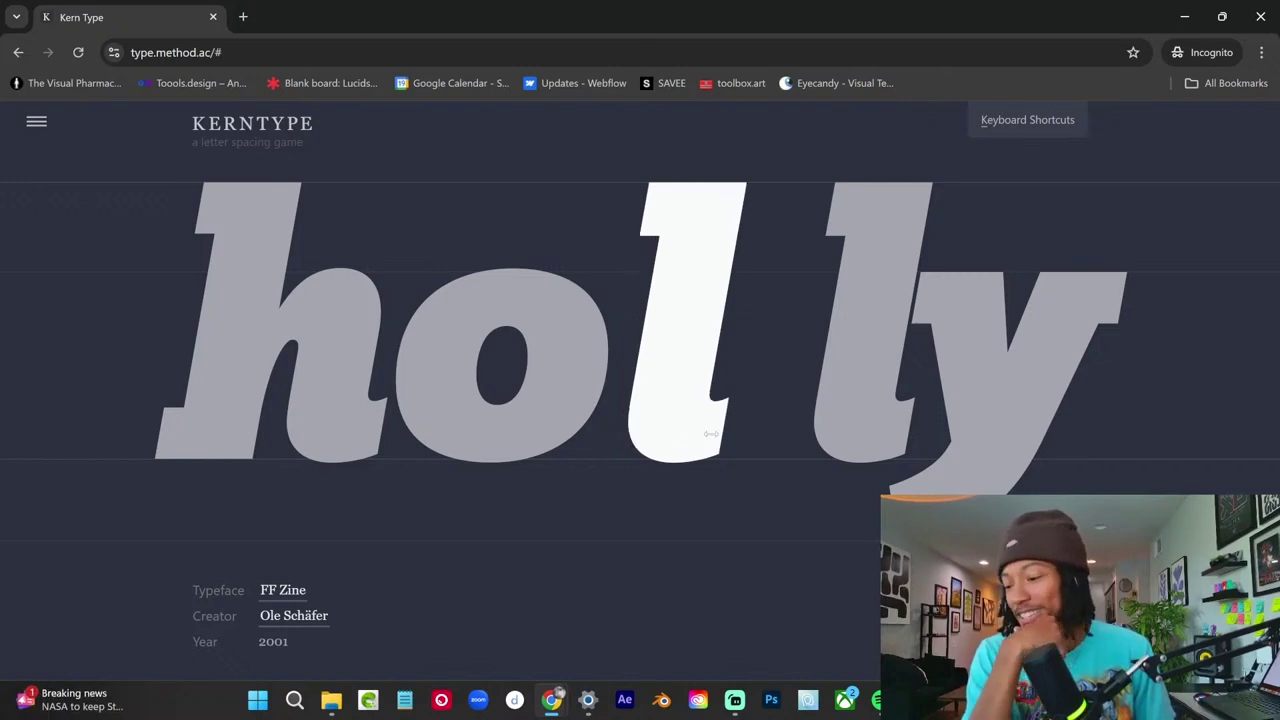
{"action": "mouse_move", "coordinate": [843, 391]}
{"action": "left_mouse_down"}
{"action": "mouse_move", "coordinate": [766, 391]}
{"action": "mouse_move", "coordinate": [722, 374]}
{"action": "left_mouse_up"}
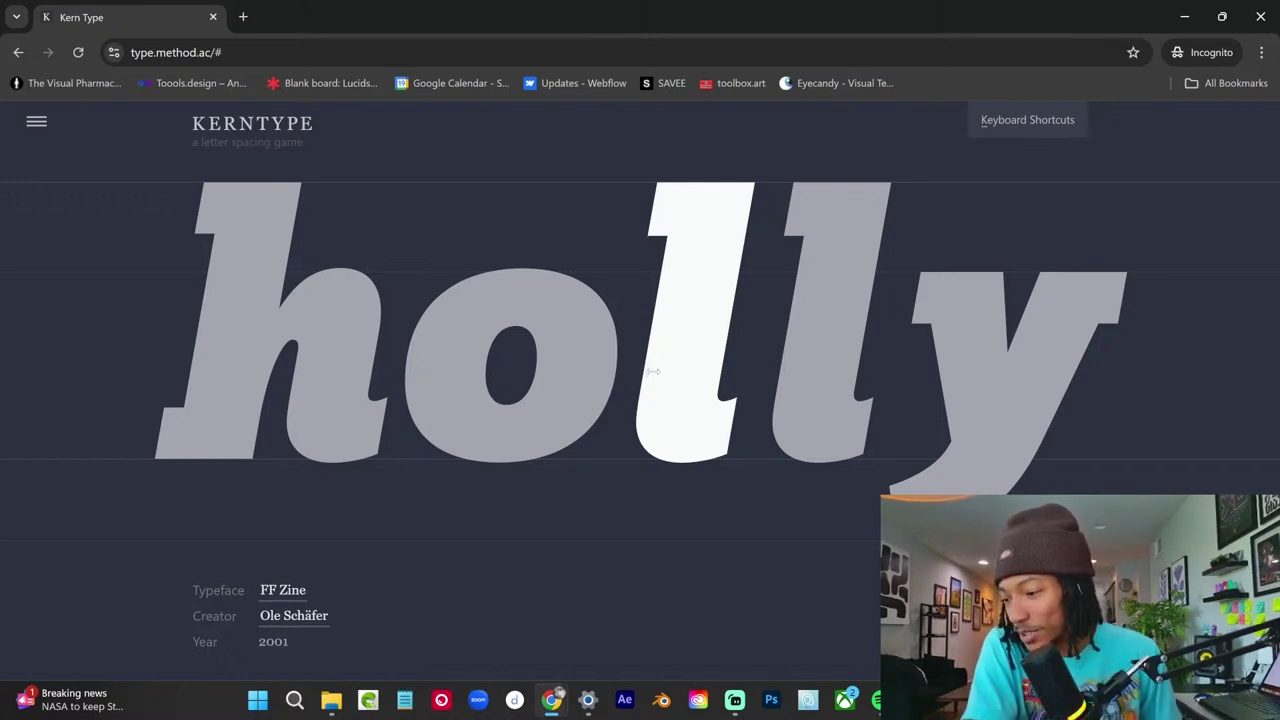
{"action": "left_click_drag", "start_coordinate": [666, 360], "coordinate": [716, 330]}
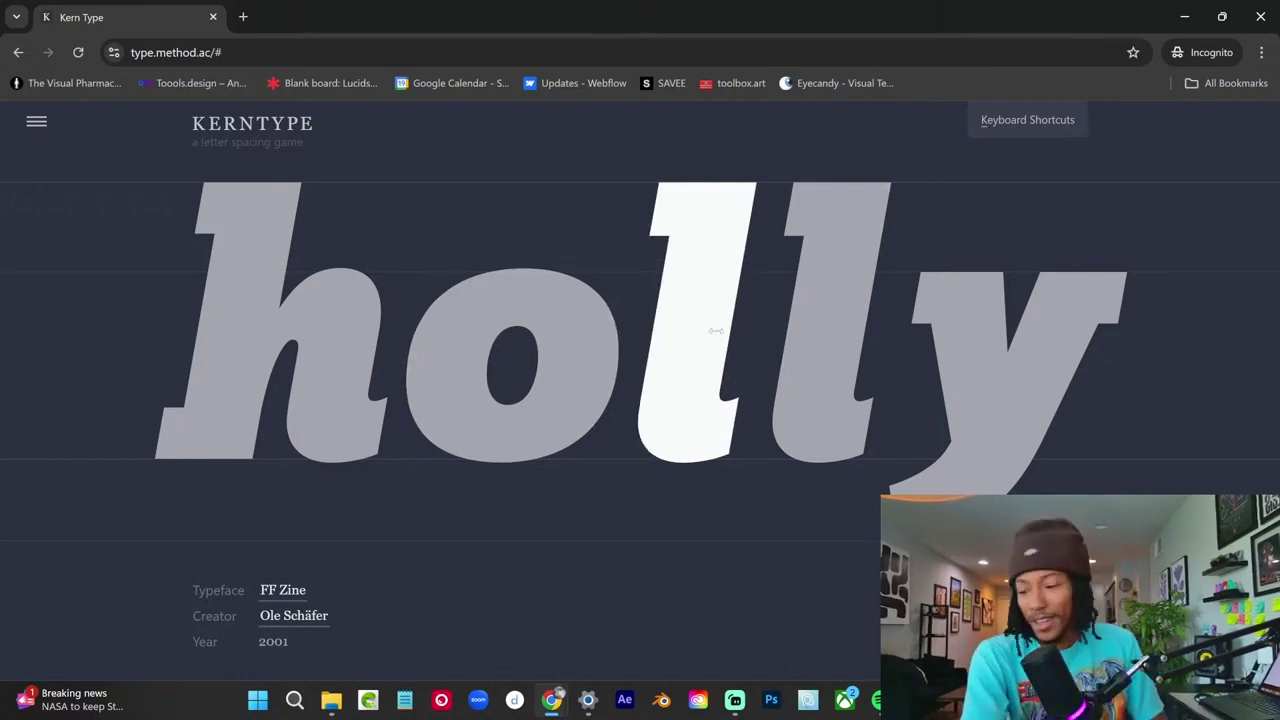
{"action": "left_click", "coordinate": [514, 386]}
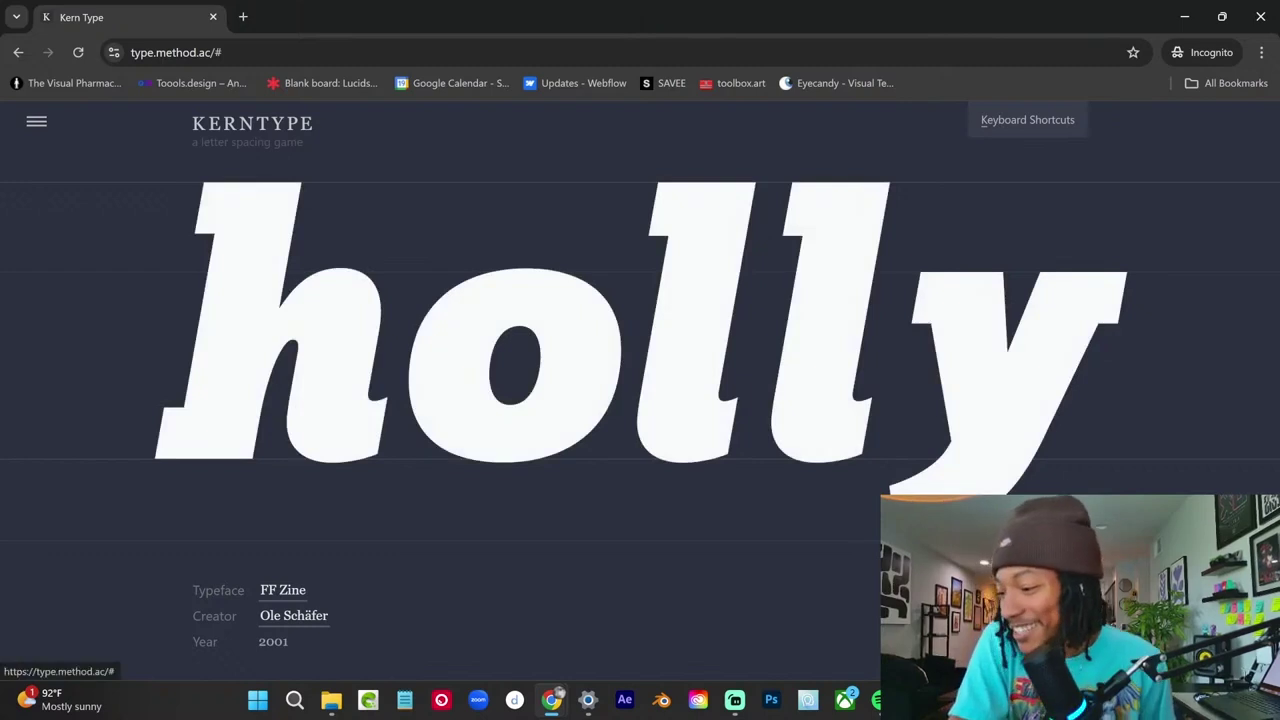
{"action": "key", "text": "Return"}
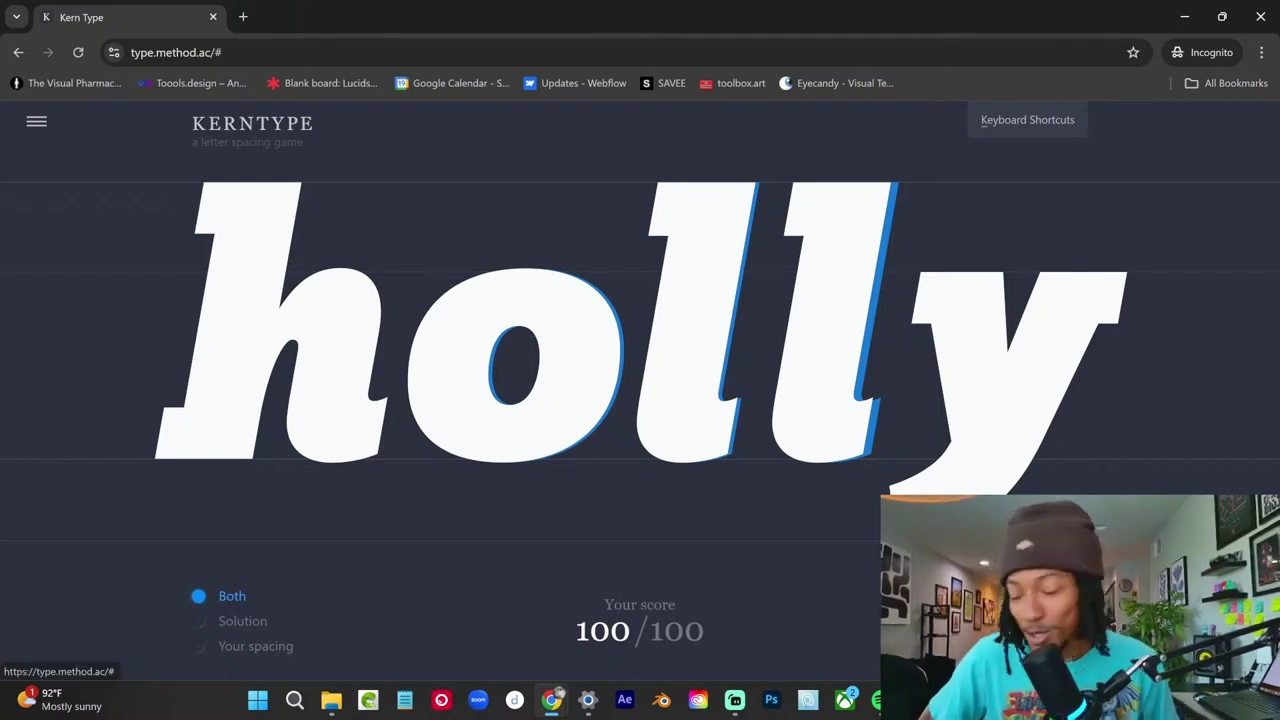
{"action": "left_click", "coordinate": [1090, 630]}
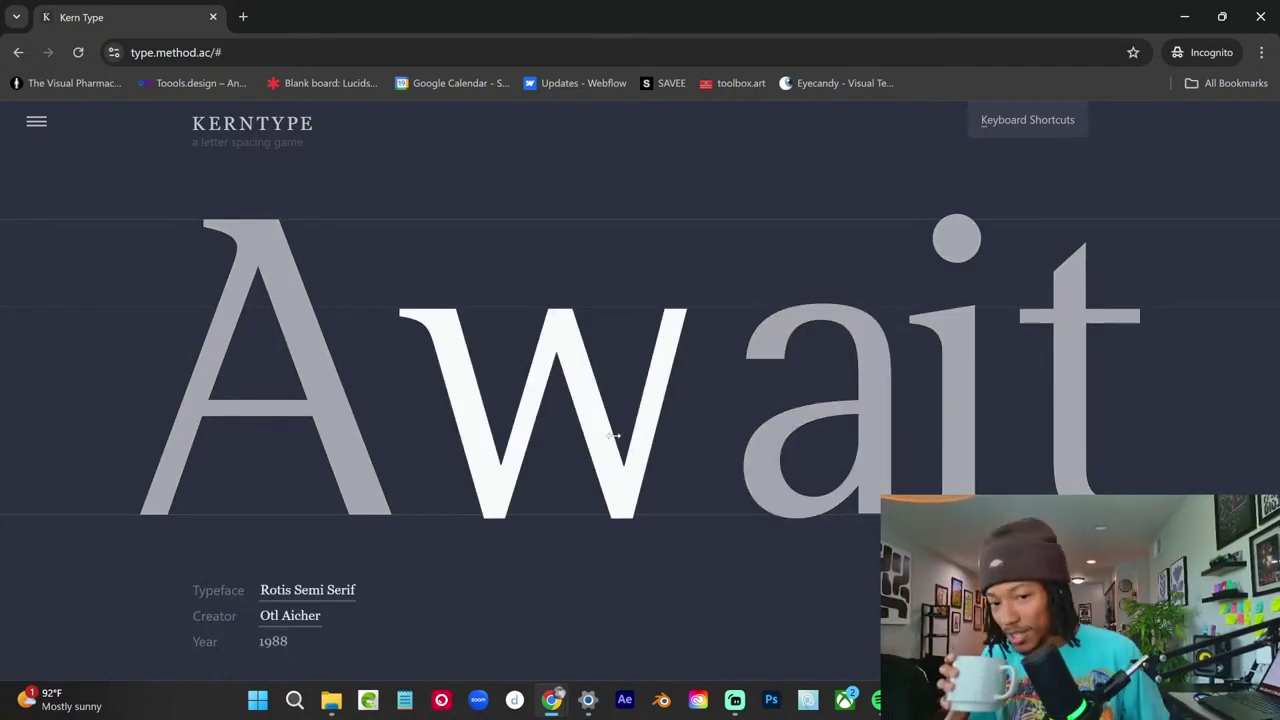
- Pull the w, a and i of Await left, score it 76/100, and advance to Roissy
{"action": "left_click_drag", "start_coordinate": [620, 425], "coordinate": [598, 425]}
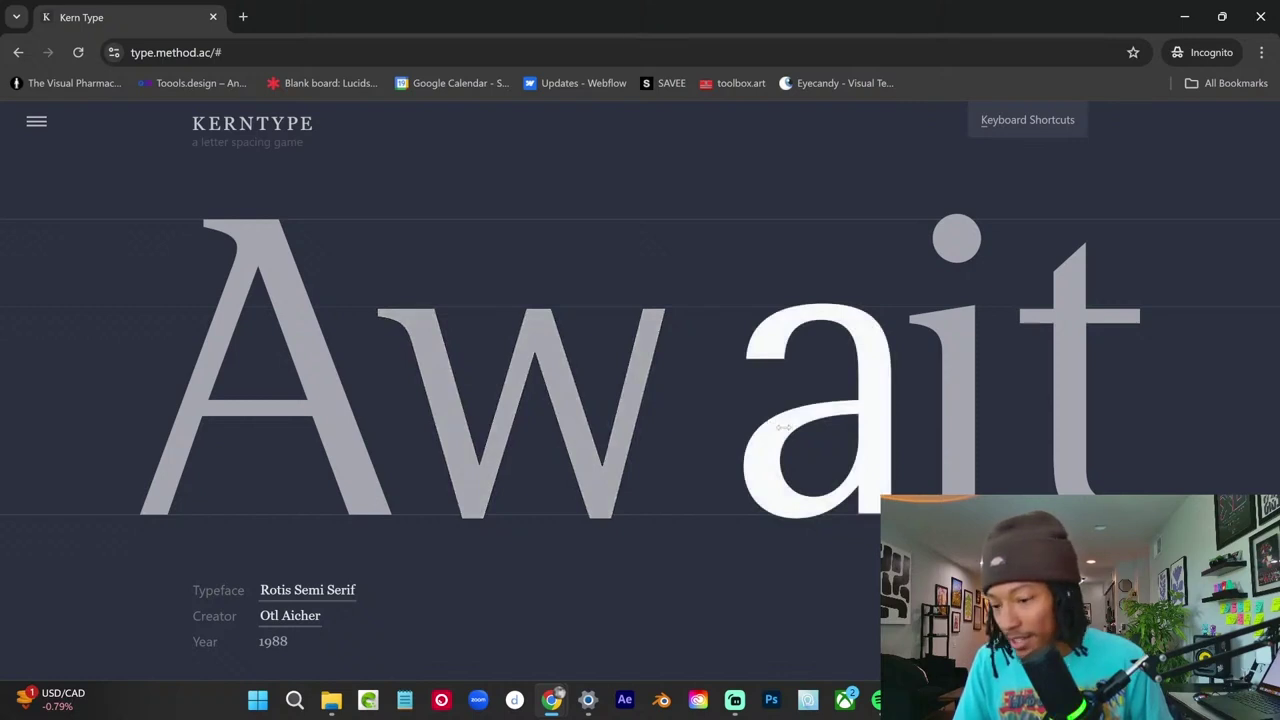
{"action": "left_click_drag", "start_coordinate": [746, 420], "coordinate": [702, 417]}
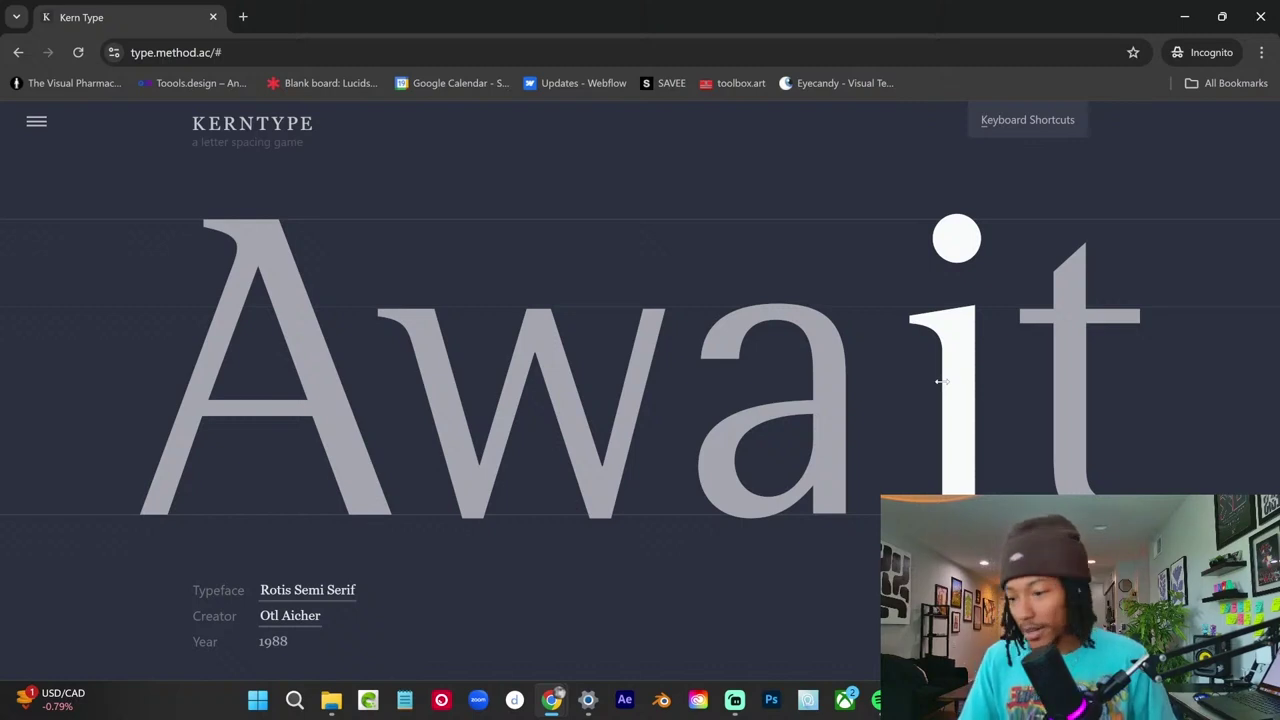
{"action": "mouse_move", "coordinate": [948, 380]}
{"action": "left_mouse_down"}
{"action": "mouse_move", "coordinate": [909, 371]}
{"action": "mouse_move", "coordinate": [933, 436]}
{"action": "left_mouse_up"}
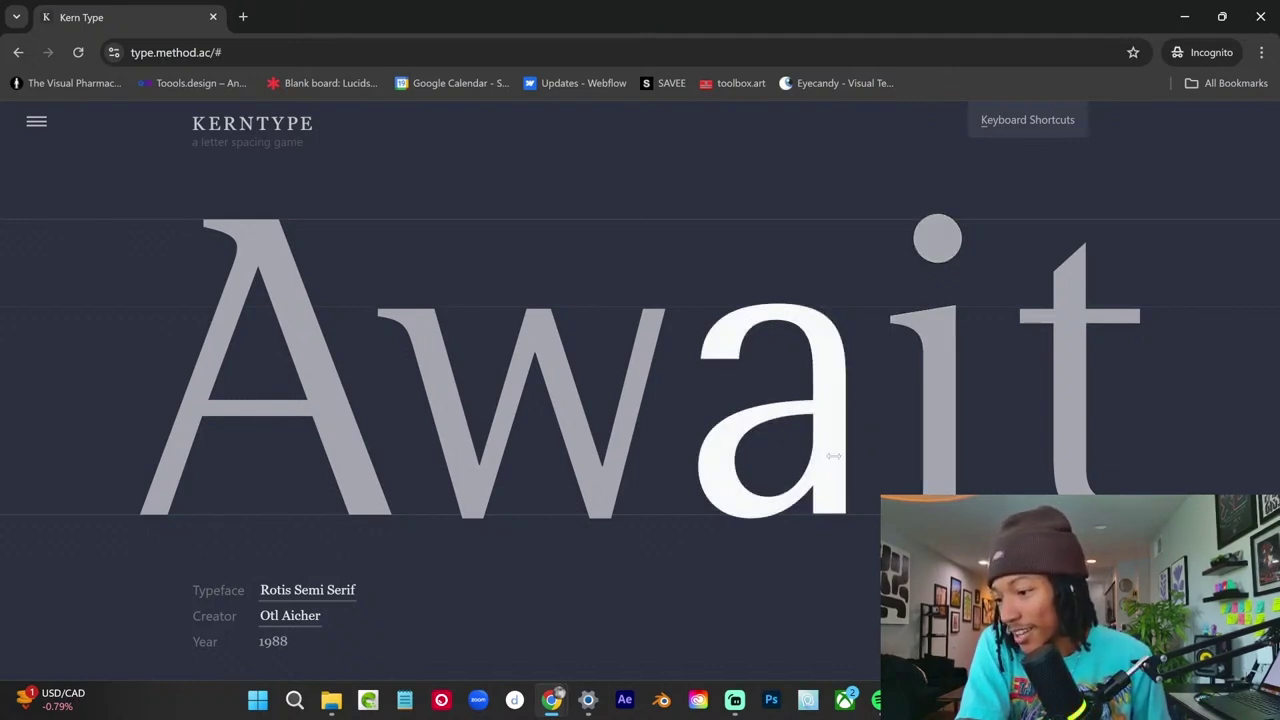
{"action": "left_click_drag", "start_coordinate": [833, 456], "coordinate": [815, 490]}
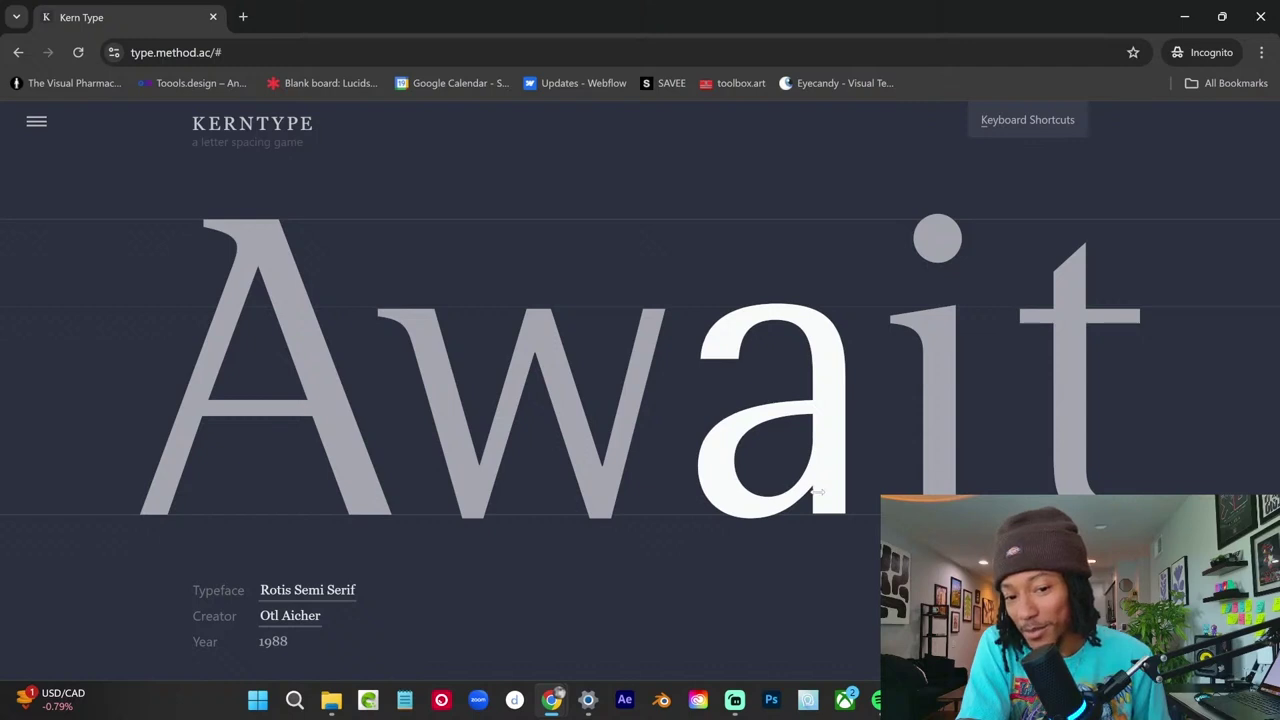
{"action": "left_click_drag", "start_coordinate": [818, 491], "coordinate": [816, 495]}
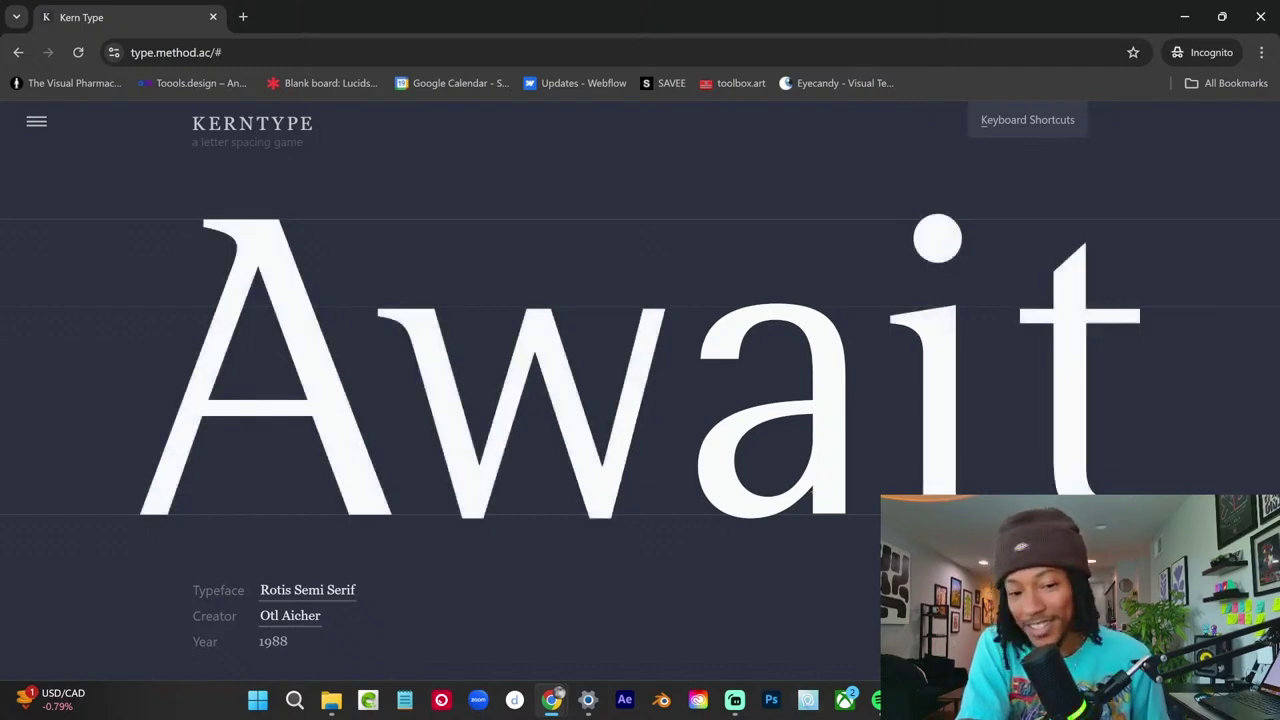
{"action": "key", "text": "Return"}
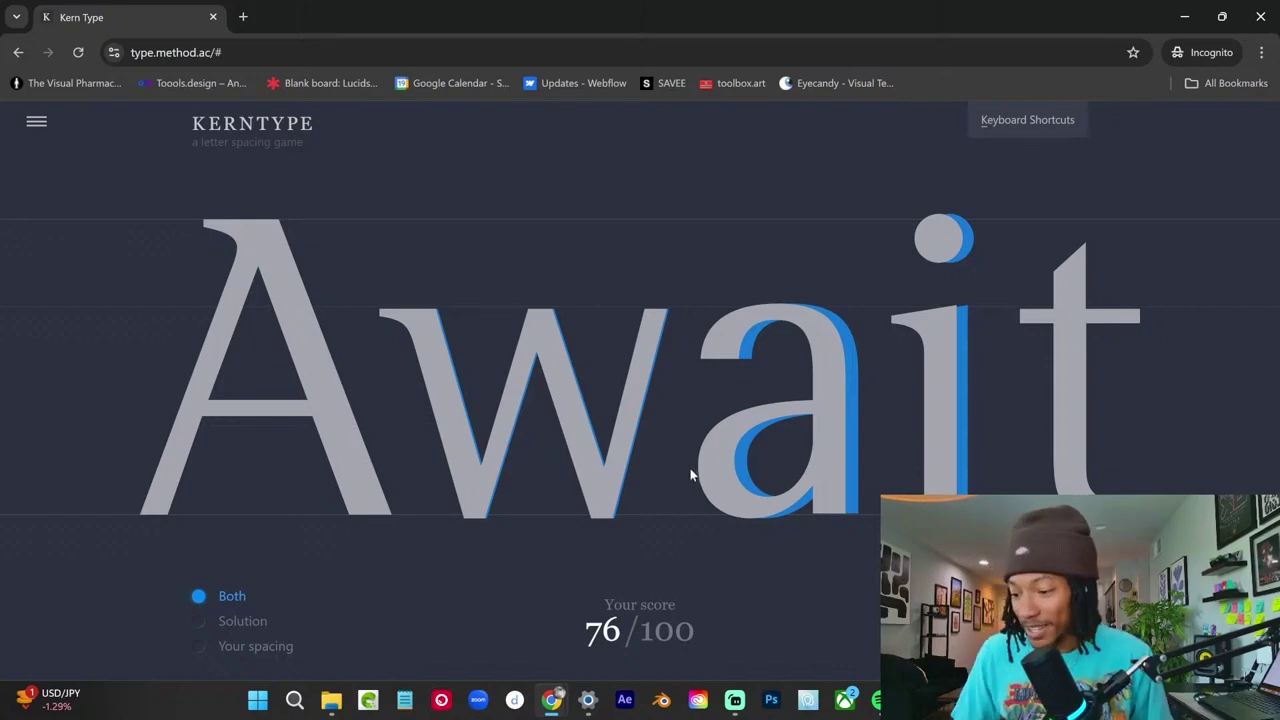
{"action": "key", "text": "Return"}
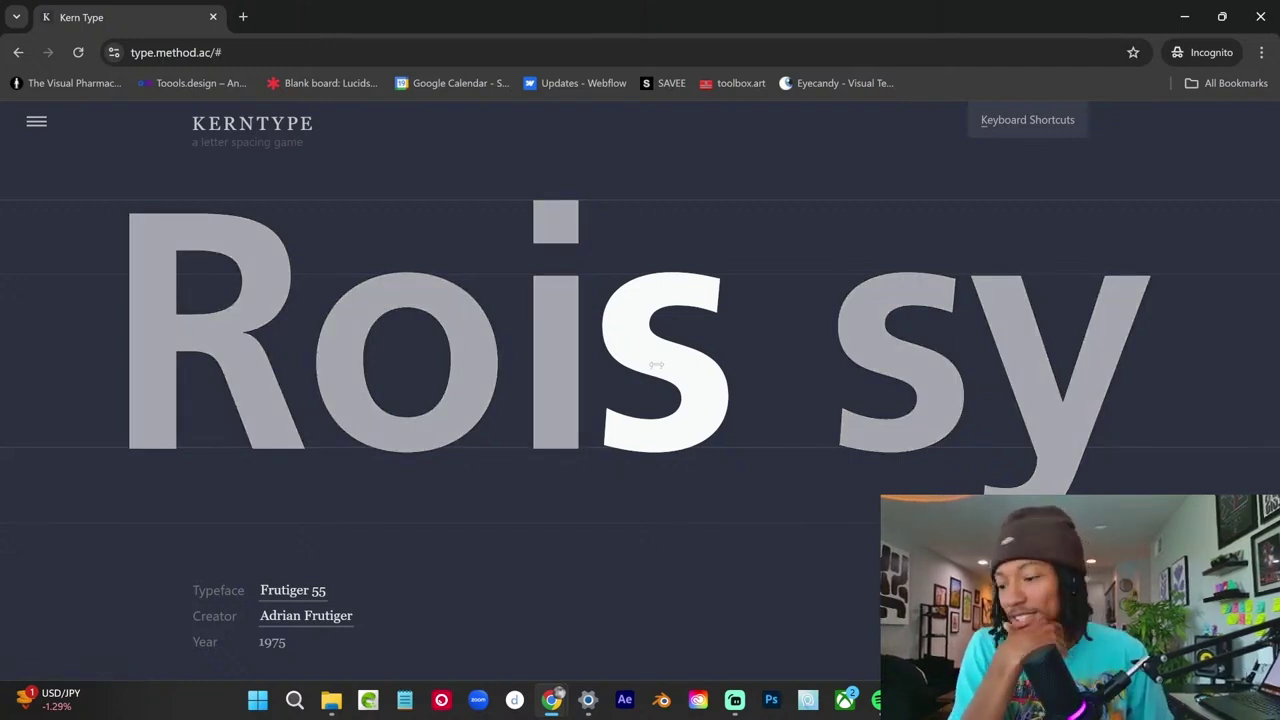
- Shift the first s right, ease the i away from the o, and nudge both s's right
{"action": "left_click_drag", "start_coordinate": [586, 368], "coordinate": [616, 368]}
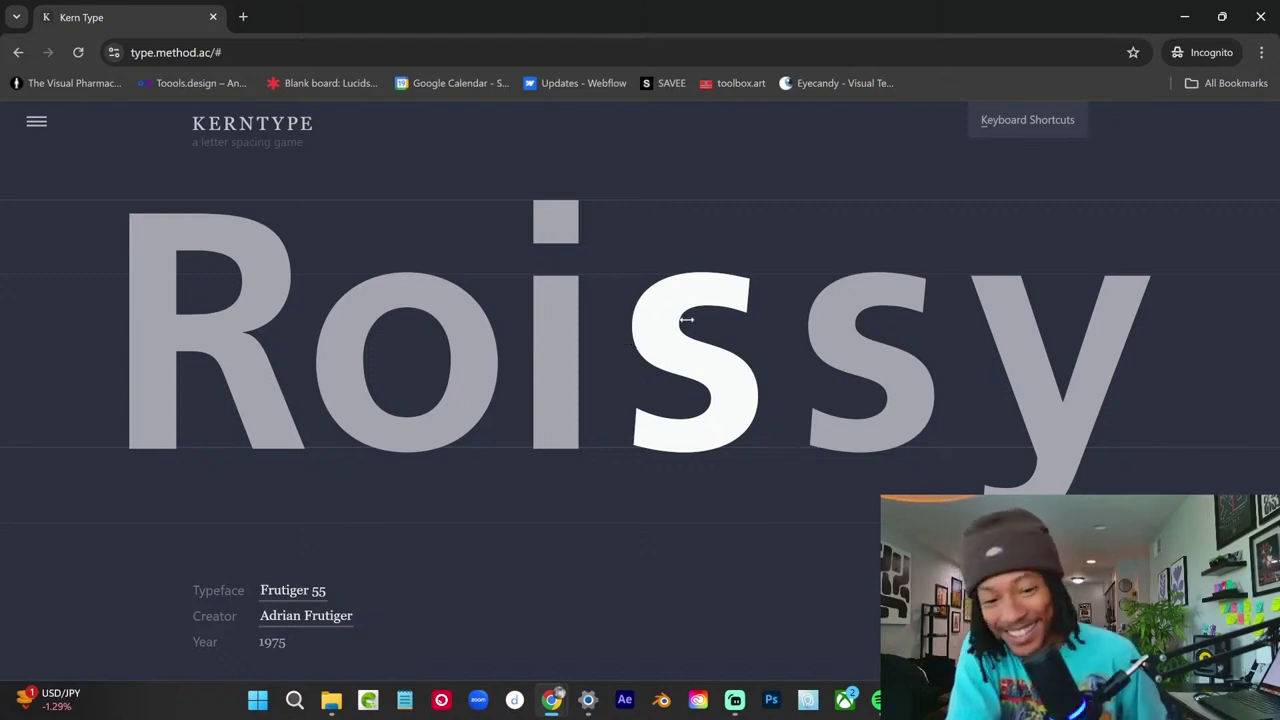
{"action": "left_click", "coordinate": [537, 315]}
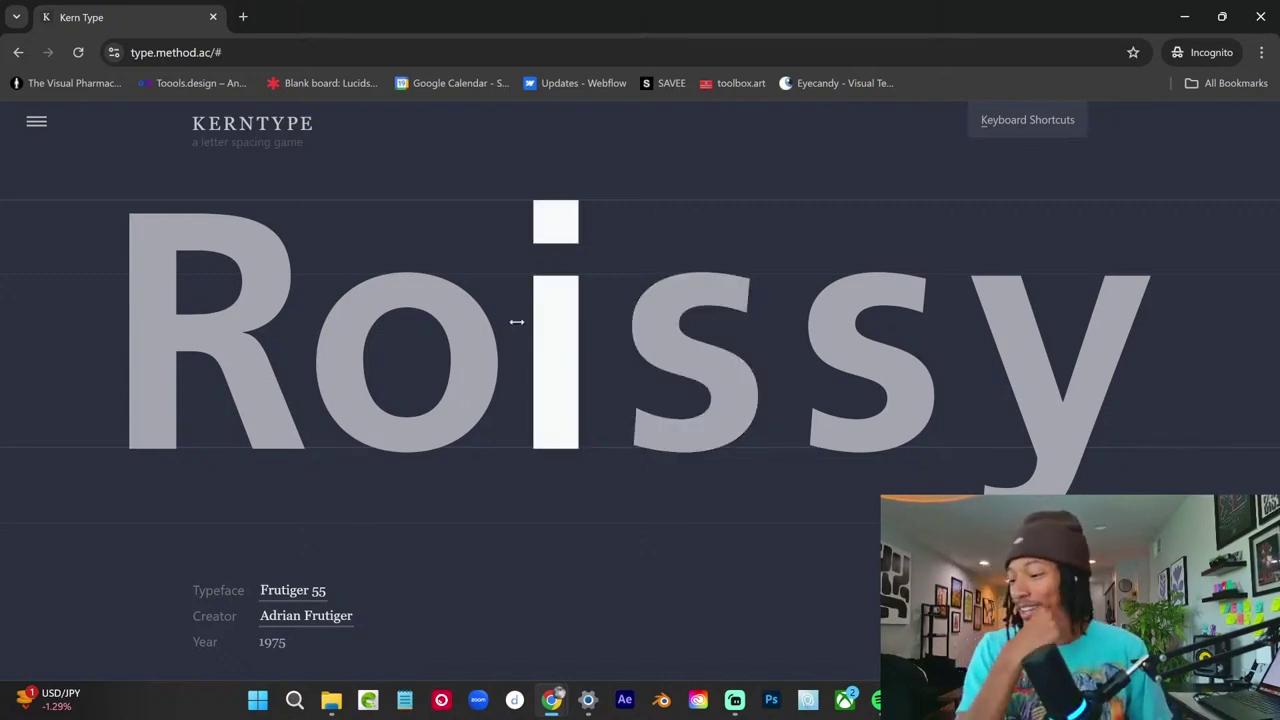
{"action": "left_click", "coordinate": [455, 360]}
{"action": "left_click_drag", "start_coordinate": [565, 333], "coordinate": [585, 340]}
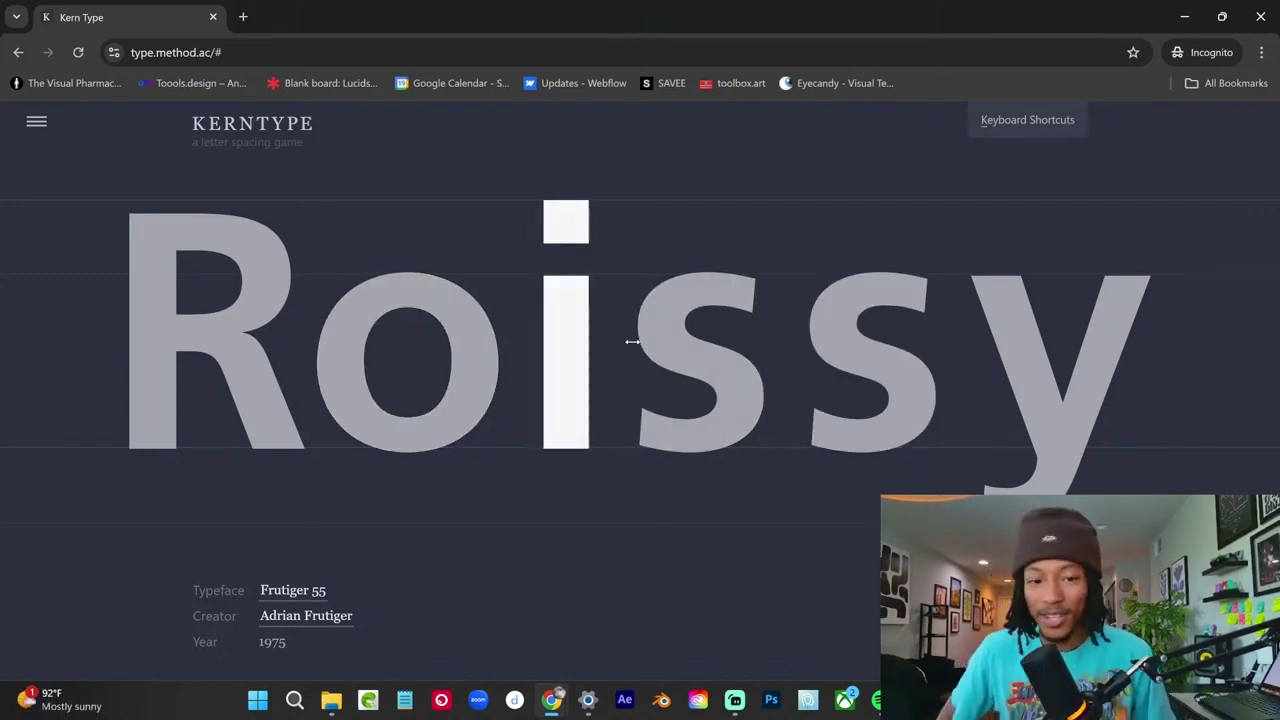
{"action": "left_click_drag", "start_coordinate": [636, 343], "coordinate": [640, 343]}
{"action": "left_click_drag", "start_coordinate": [849, 356], "coordinate": [853, 356]}
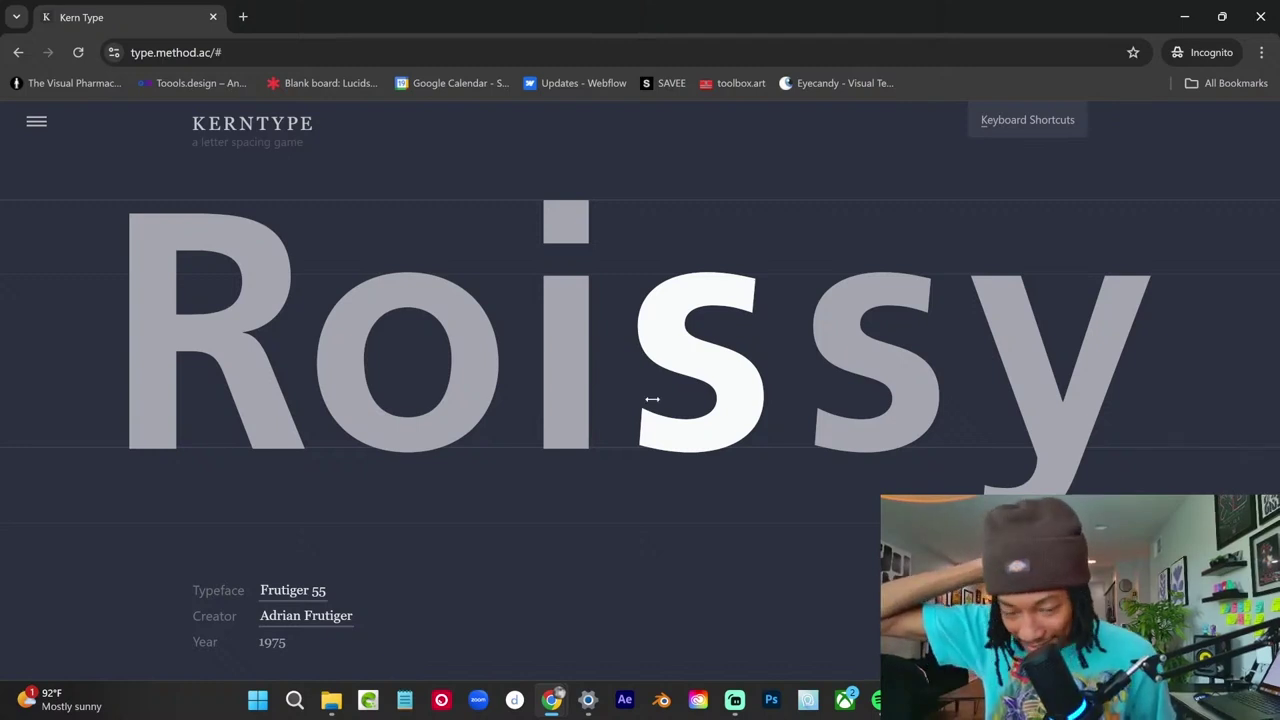
{"action": "left_click_drag", "start_coordinate": [652, 399], "coordinate": [700, 367]}
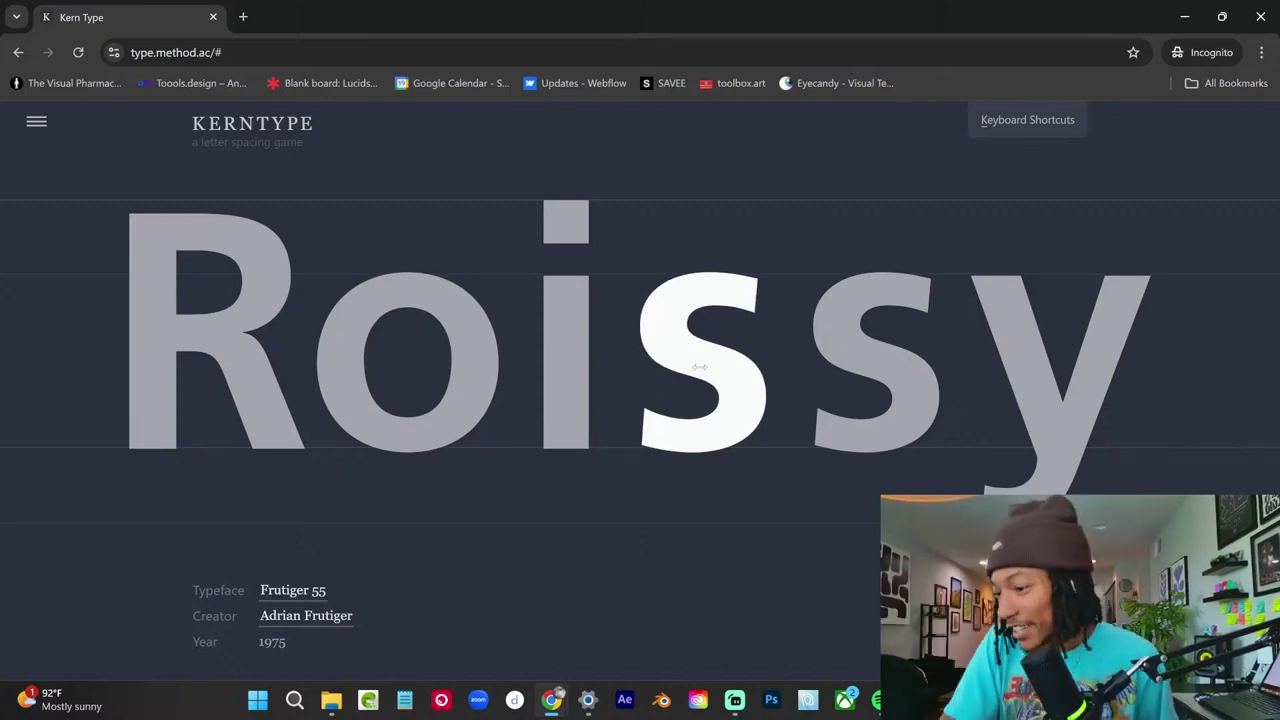
- Fine-tune the o, second s, i and first s, score Roissy 82/100, and advance to Quijote
{"action": "left_click_drag", "start_coordinate": [410, 360], "coordinate": [412, 360]}
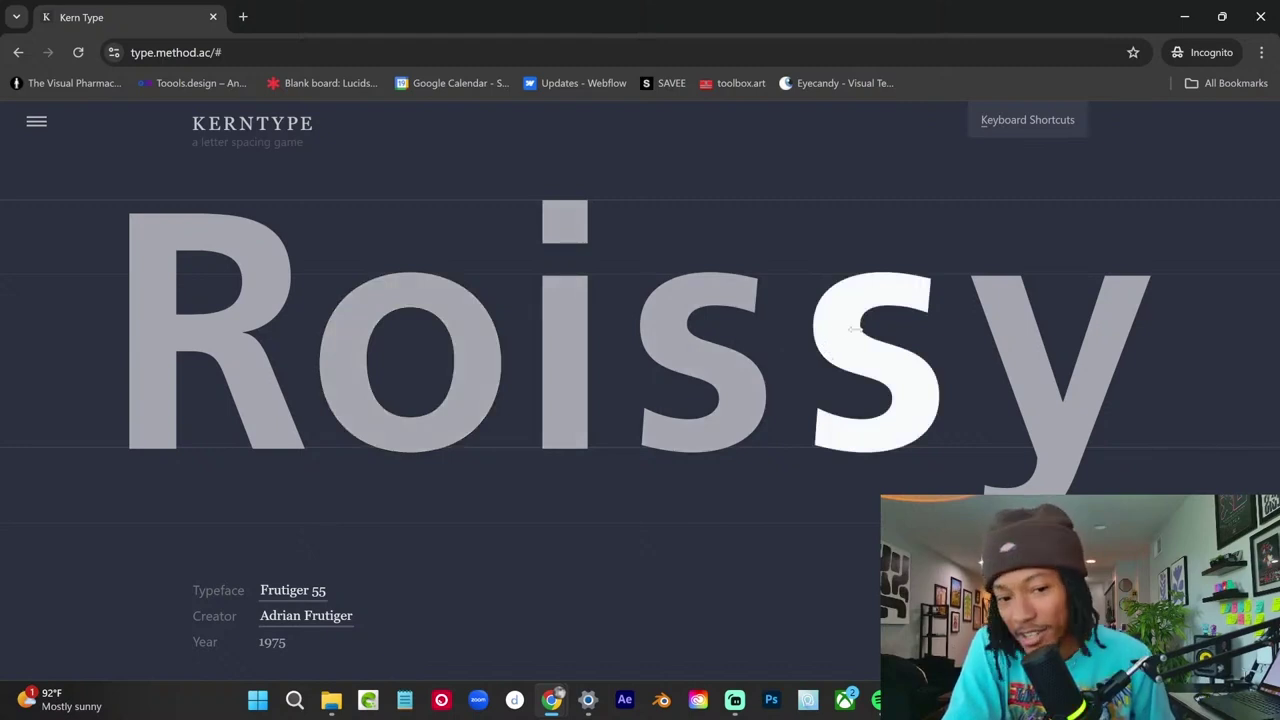
{"action": "left_click_drag", "start_coordinate": [854, 328], "coordinate": [844, 337]}
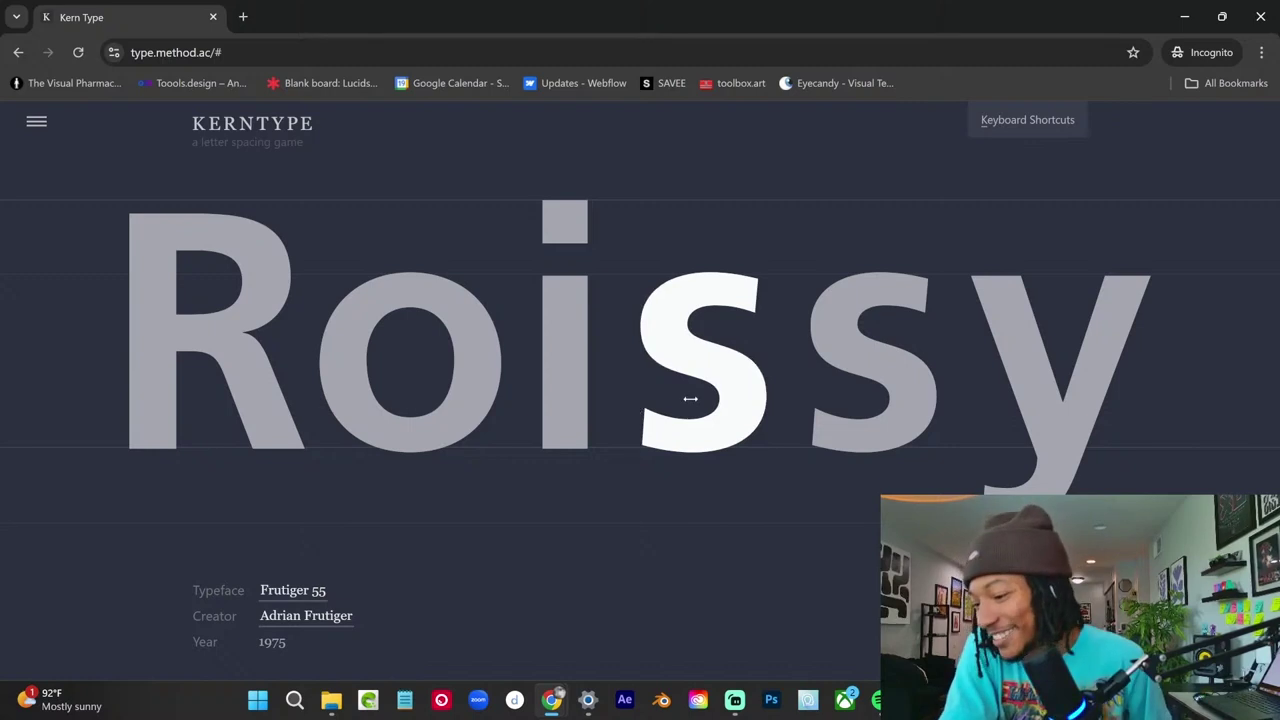
{"action": "left_click_drag", "start_coordinate": [571, 337], "coordinate": [573, 337]}
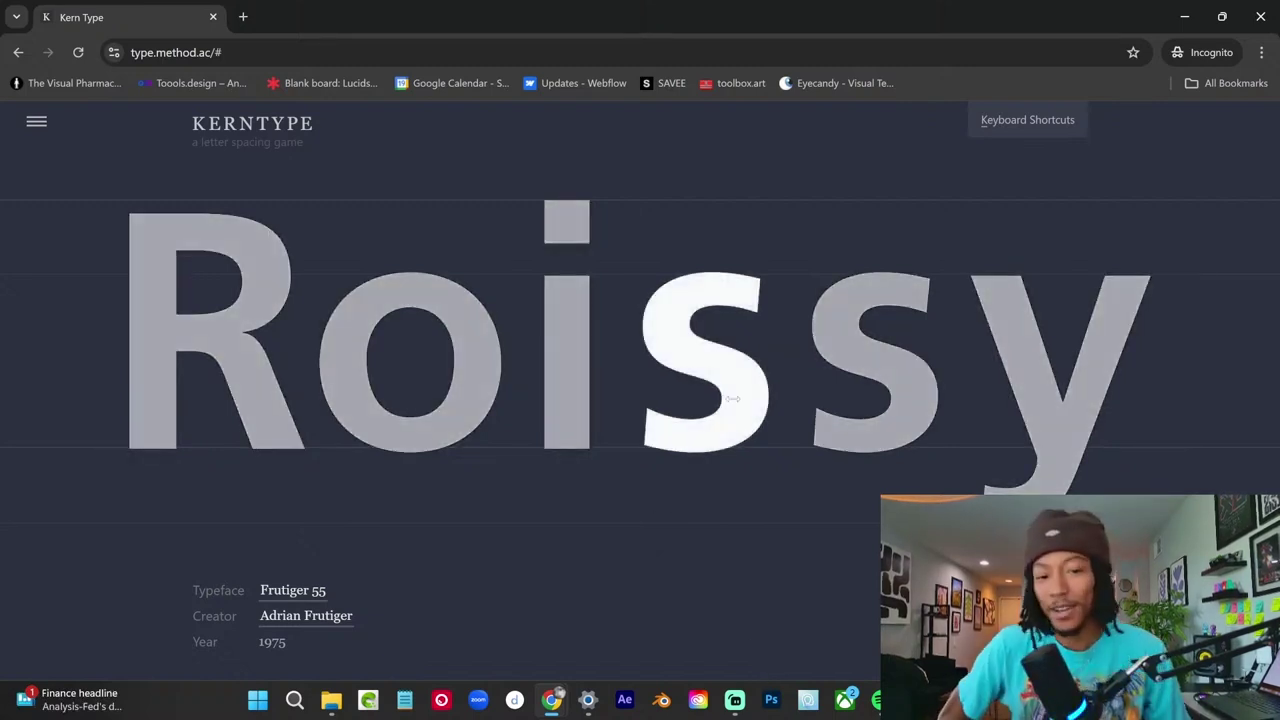
{"action": "left_click_drag", "start_coordinate": [743, 396], "coordinate": [749, 395]}
{"action": "left_click_drag", "start_coordinate": [590, 406], "coordinate": [594, 406]}
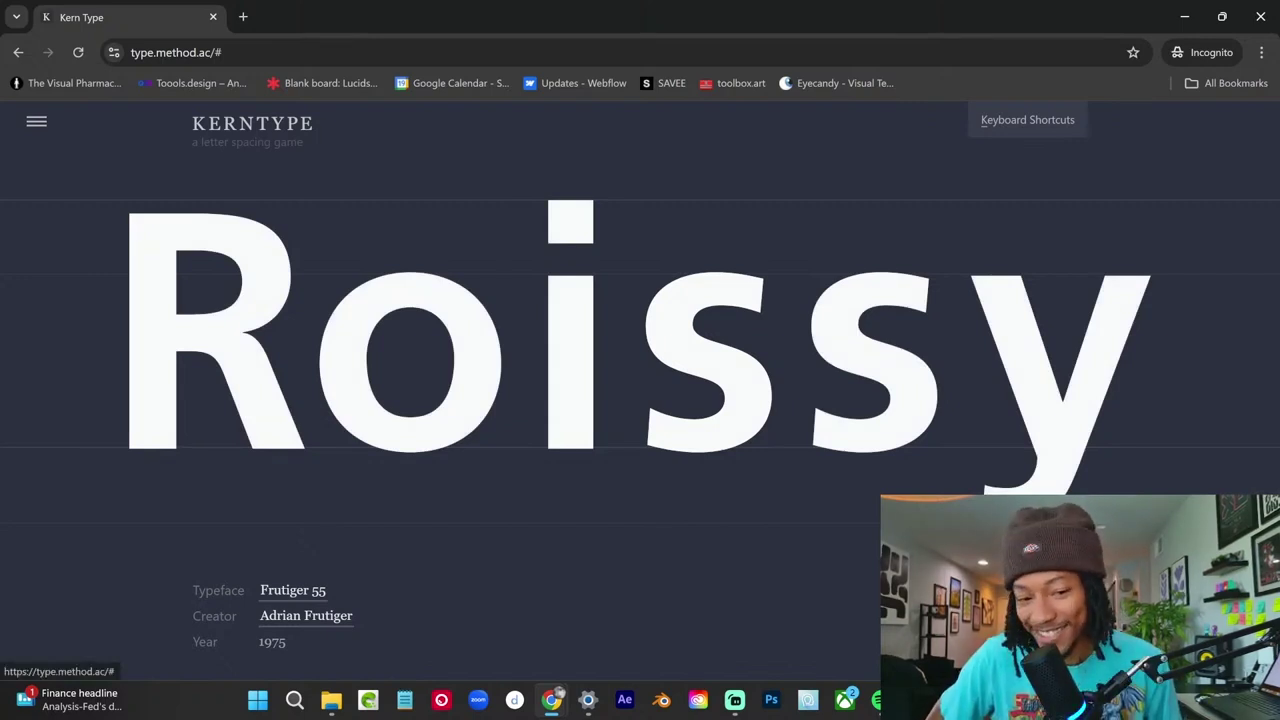
{"action": "key", "text": "Return"}
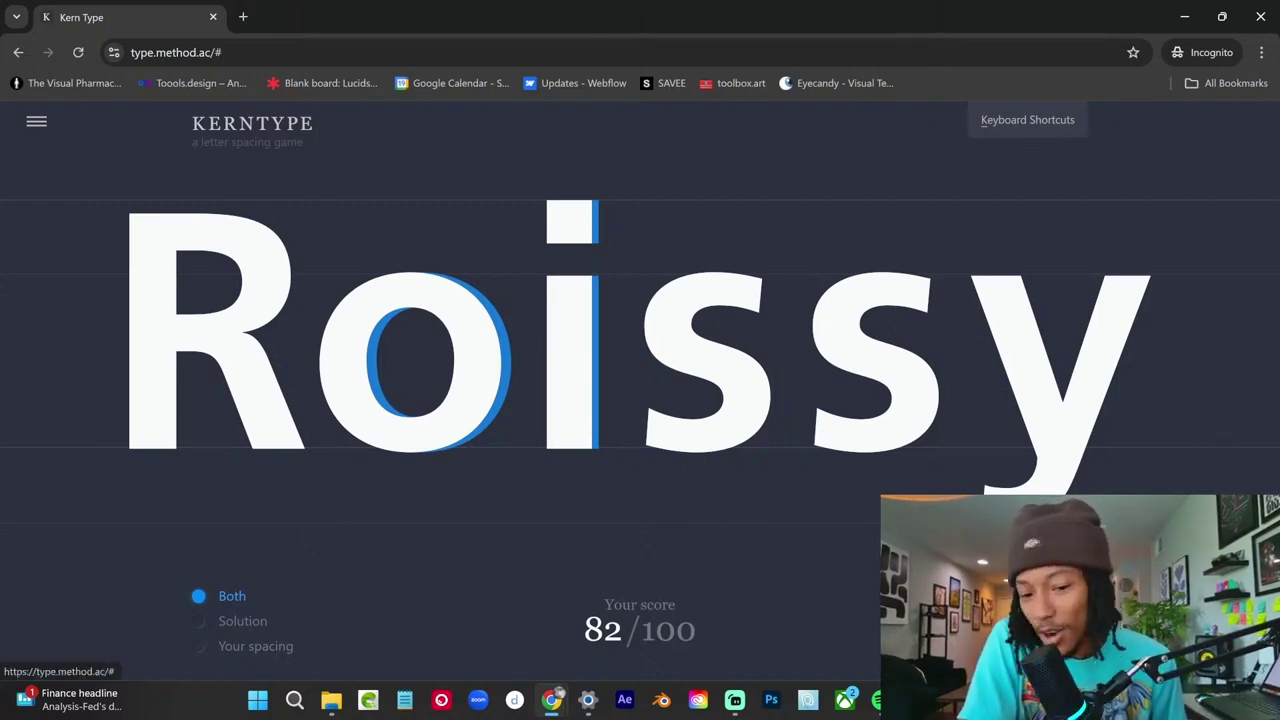
{"action": "key", "text": "Return"}
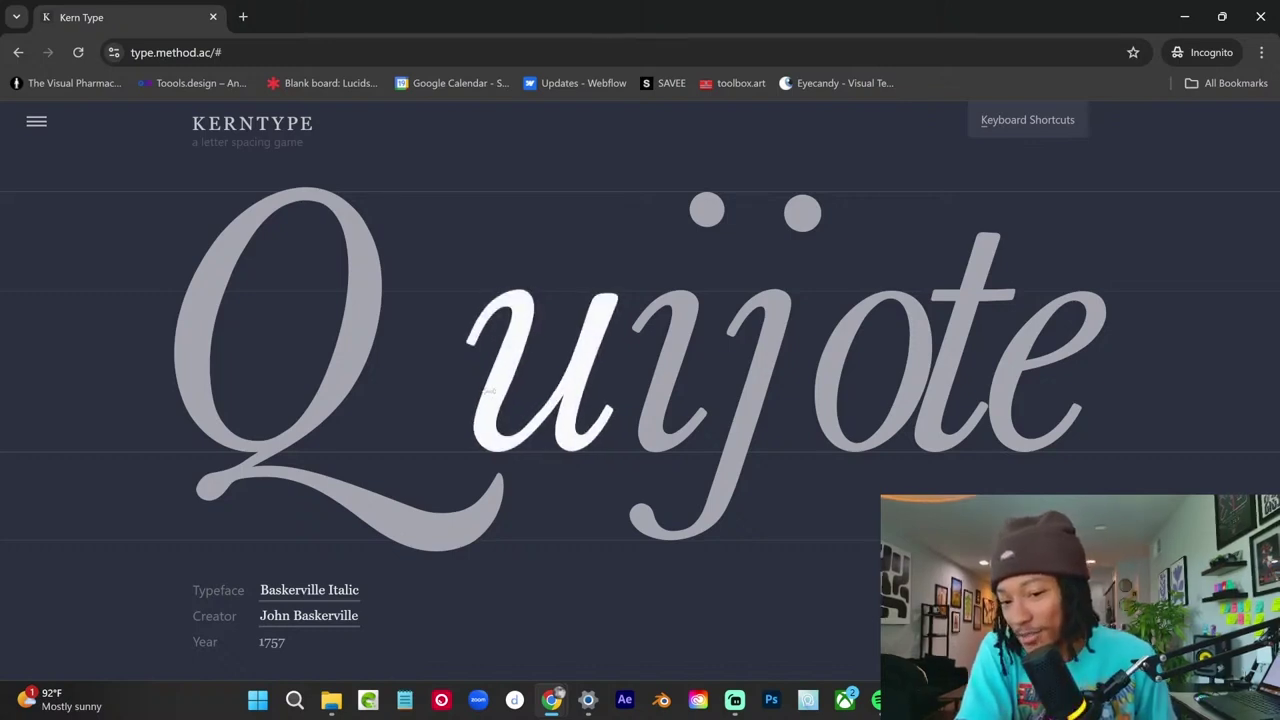
- Move the u of Quijote left toward the Q and tighten the o, j and t leftward
{"action": "left_click_drag", "start_coordinate": [494, 393], "coordinate": [426, 362]}
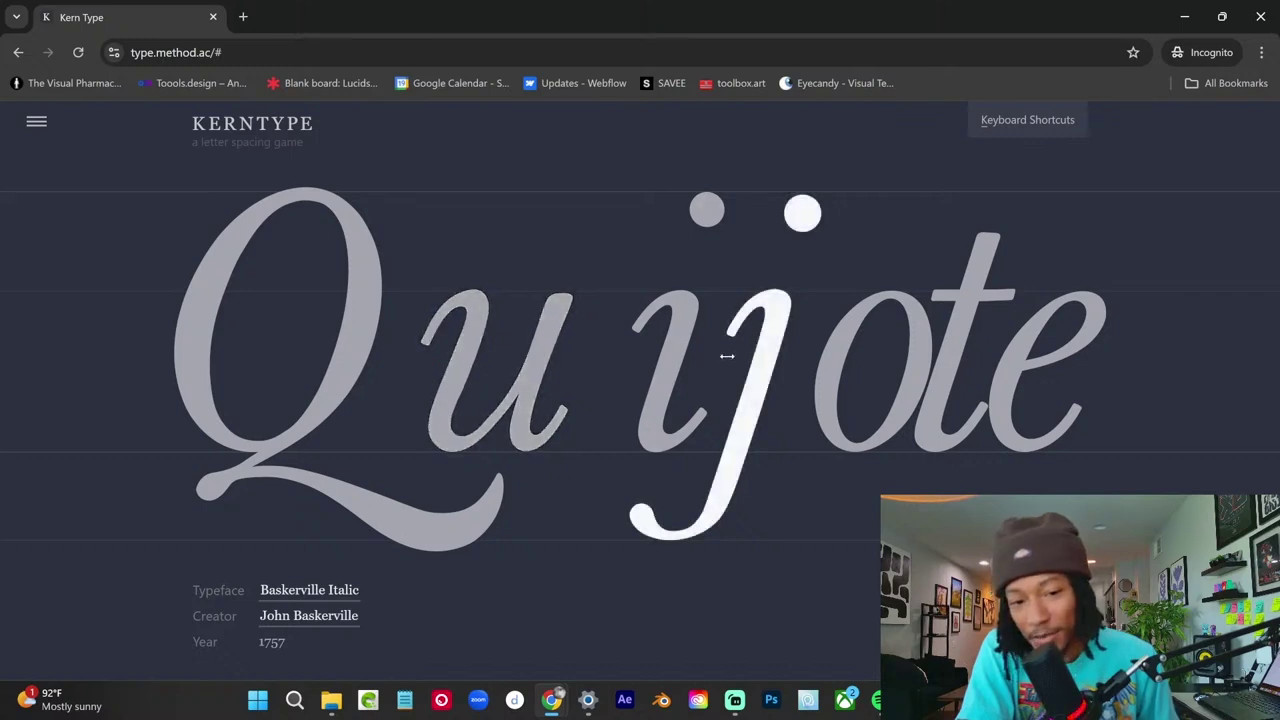
{"action": "left_click_drag", "start_coordinate": [816, 387], "coordinate": [791, 387]}
{"action": "left_click_drag", "start_coordinate": [500, 386], "coordinate": [488, 386]}
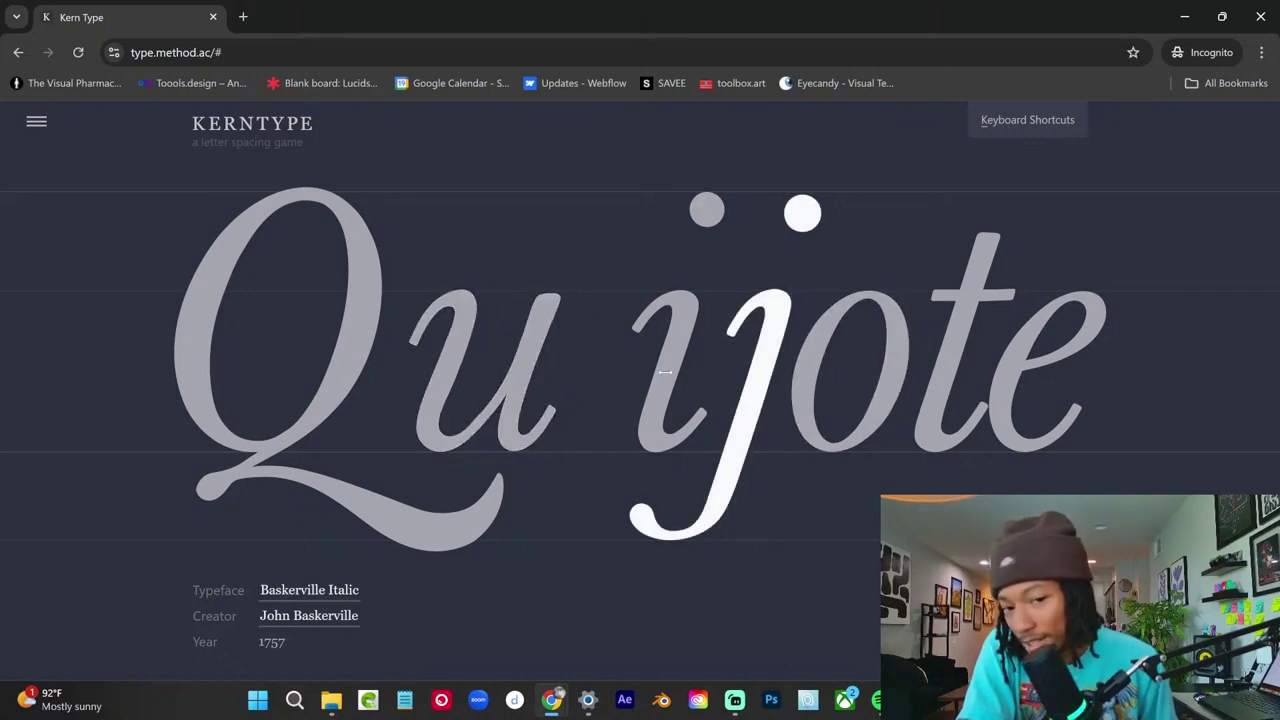
{"action": "mouse_move", "coordinate": [665, 373]}
{"action": "left_mouse_down"}
{"action": "mouse_move", "coordinate": [620, 366]}
{"action": "mouse_move", "coordinate": [657, 371]}
{"action": "mouse_move", "coordinate": [584, 396]}
{"action": "mouse_move", "coordinate": [526, 391]}
{"action": "mouse_move", "coordinate": [543, 390]}
{"action": "left_mouse_up"}
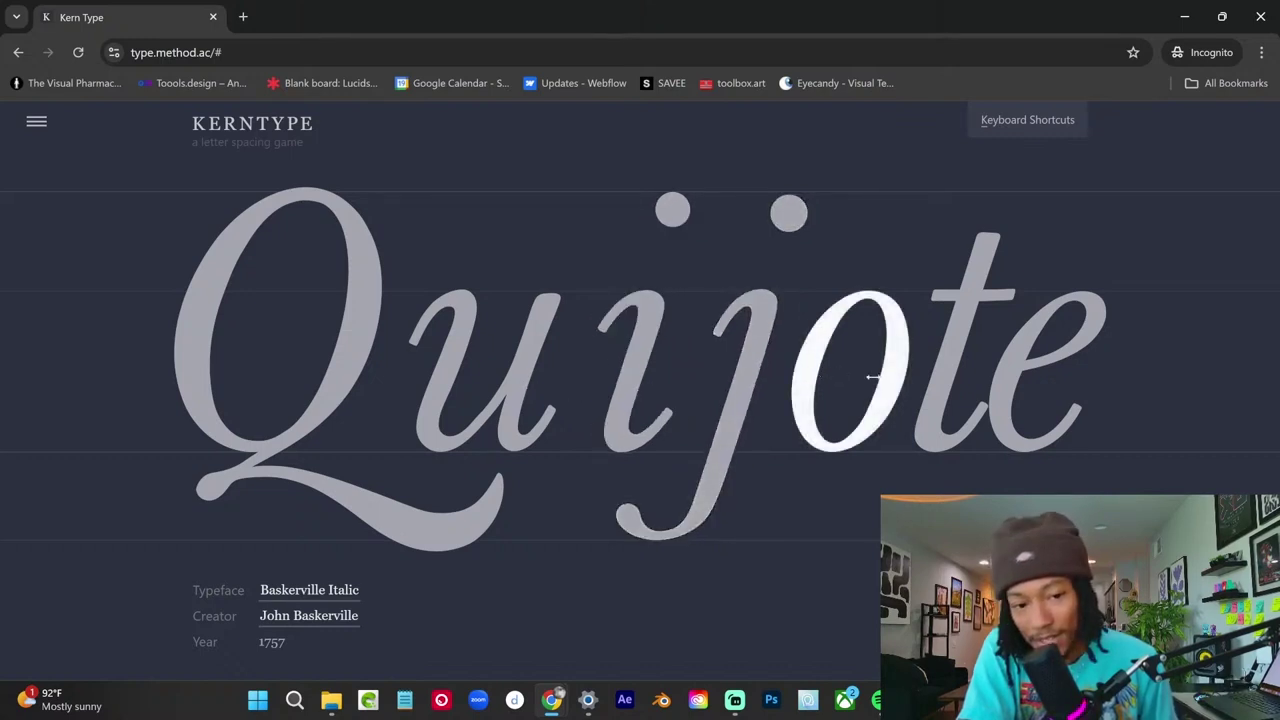
{"action": "left_click_drag", "start_coordinate": [926, 383], "coordinate": [918, 382]}
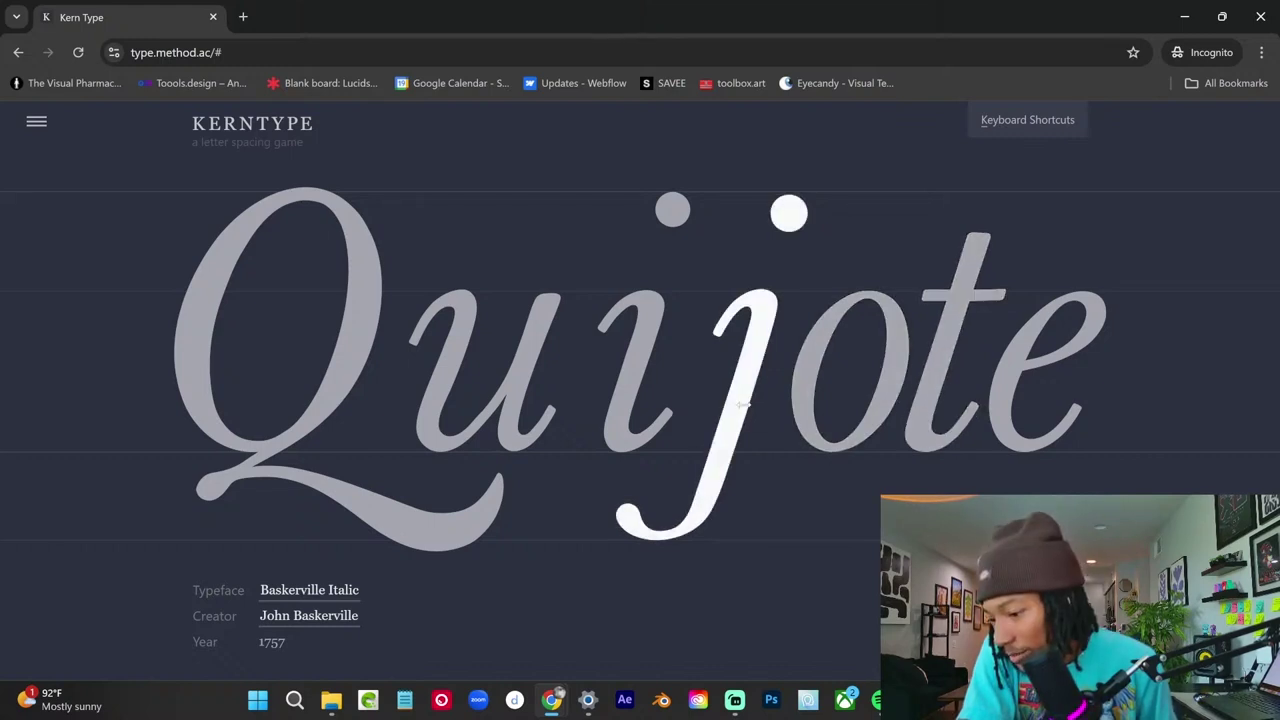
{"action": "left_click_drag", "start_coordinate": [666, 360], "coordinate": [669, 360]}
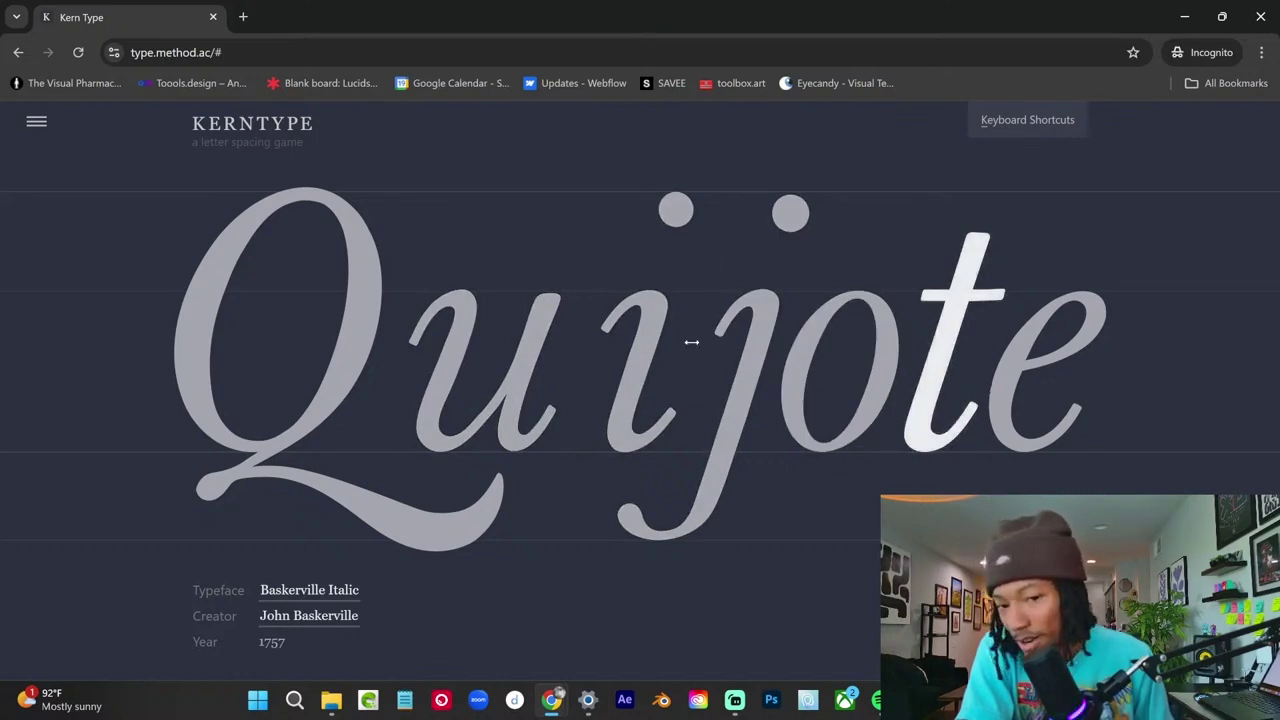
{"action": "left_click_drag", "start_coordinate": [894, 380], "coordinate": [956, 444]}
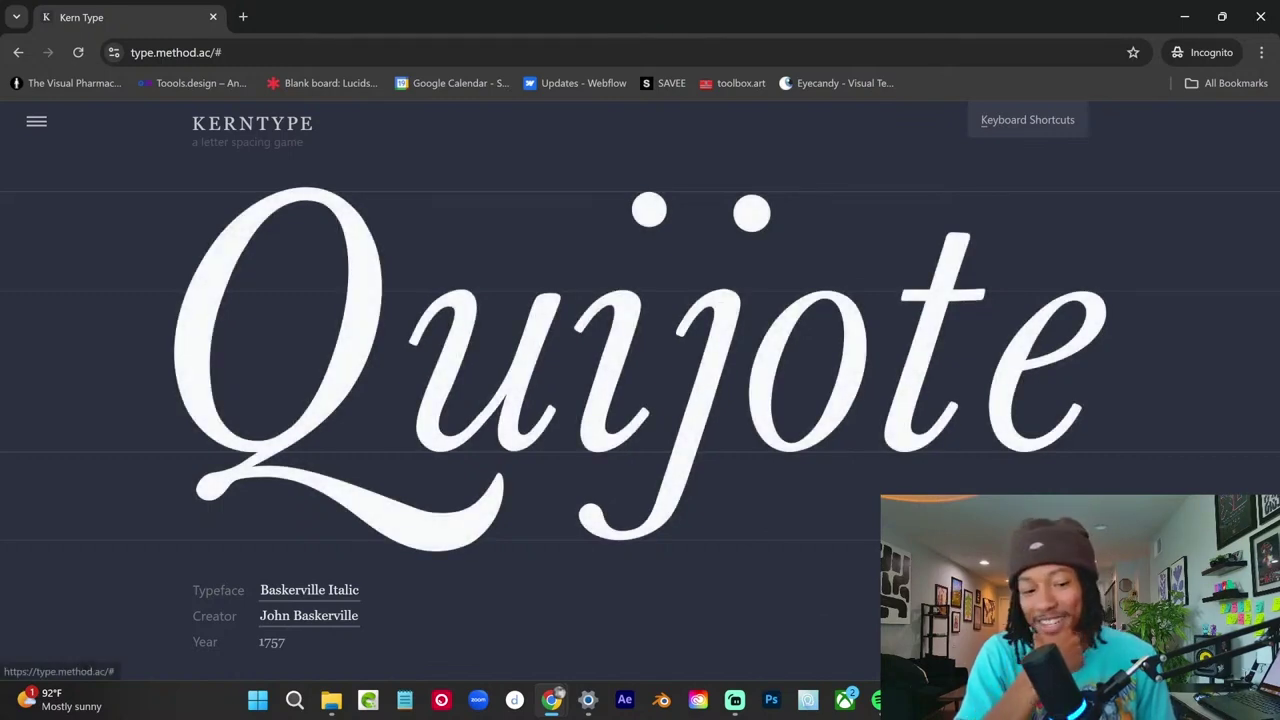
- Submit the Quijote spacing for a 76/100 score shown against the solution overlay
{"action": "left_click", "coordinate": [640, 628]}
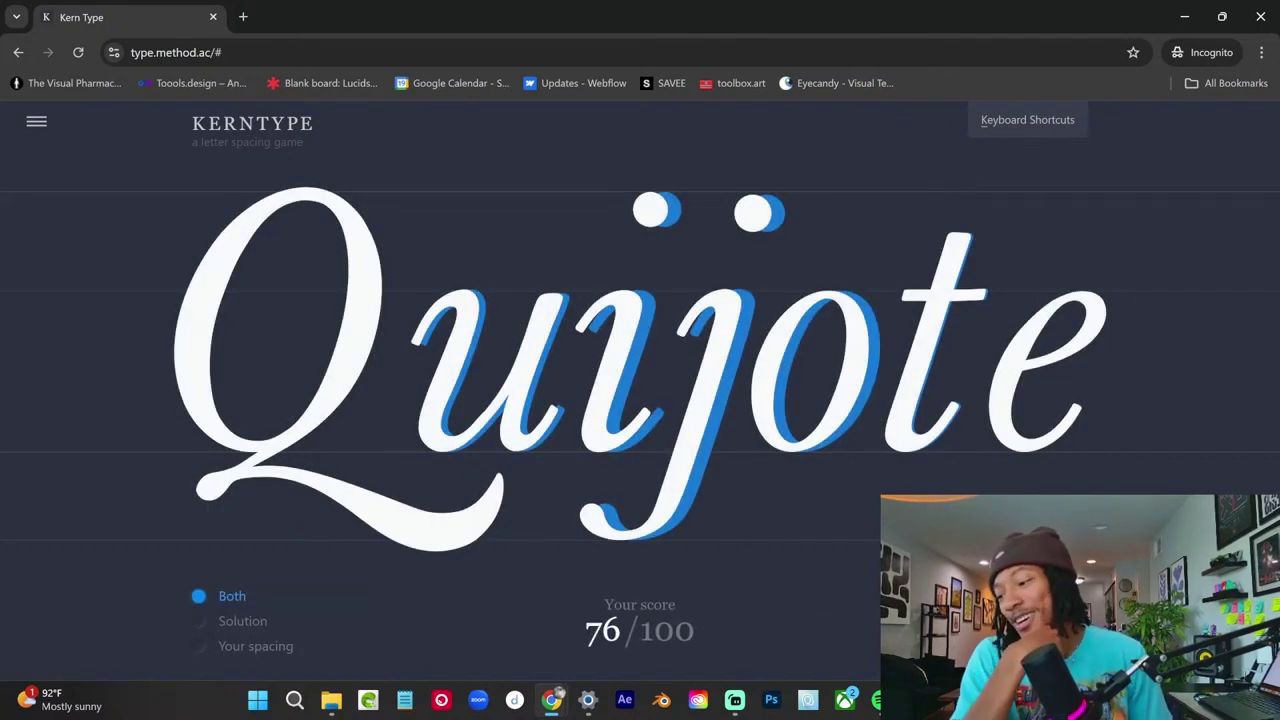